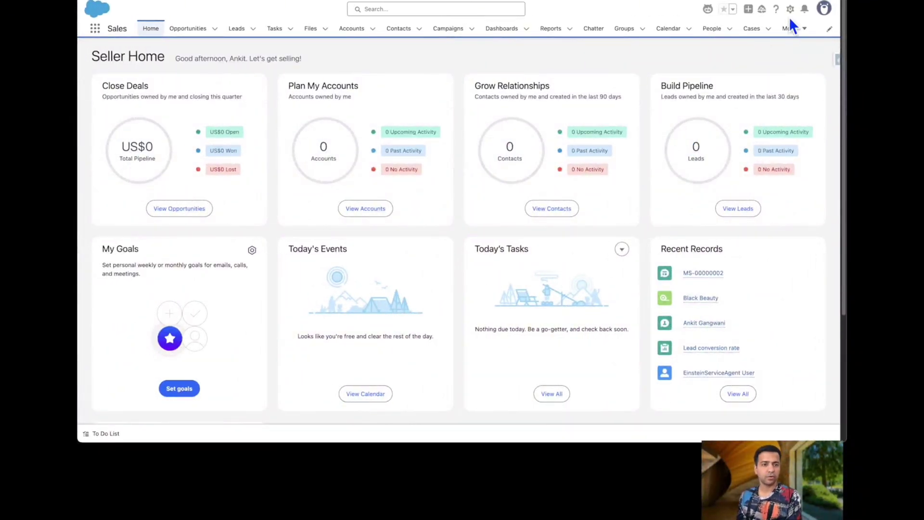
Step: Open Messaging Settings through a Quick Find search for 'message' and close the WhatsApp retirement notice
click(789, 9)
click(764, 48)
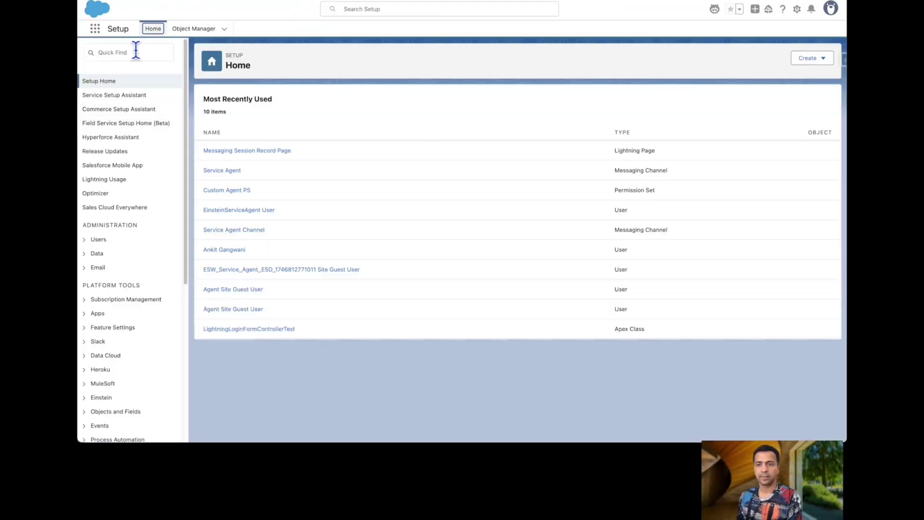
click(136, 51)
text(message)
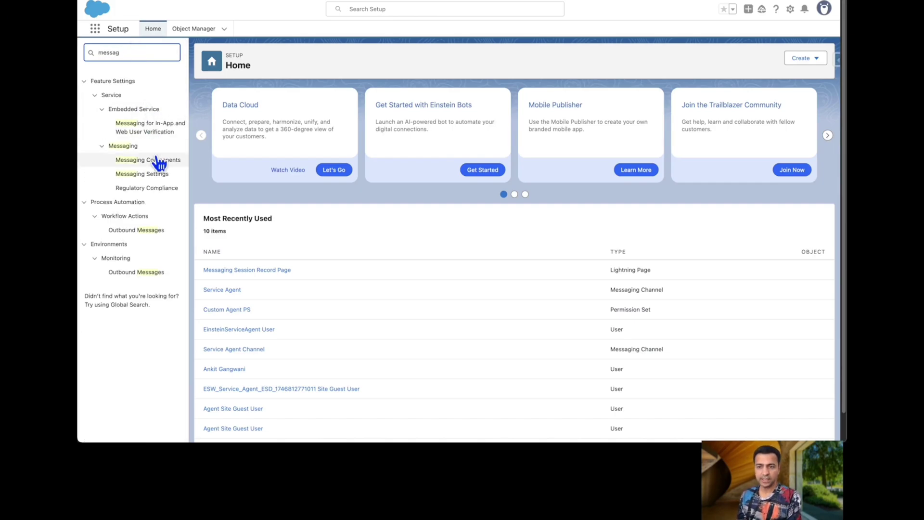
click(158, 174)
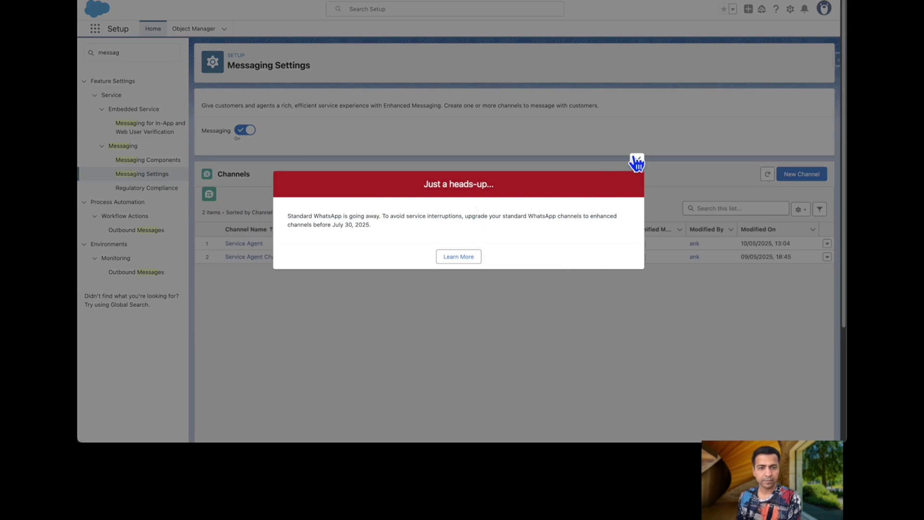
click(637, 160)
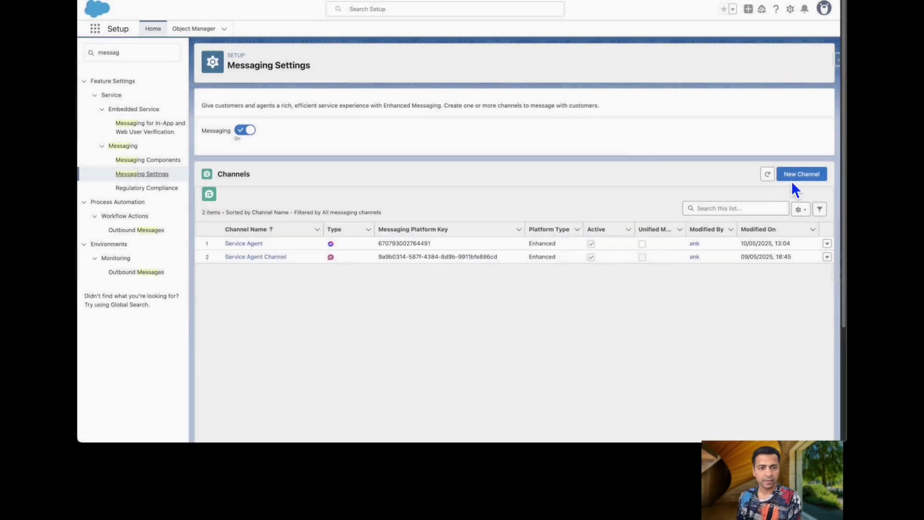
Step: Start a new messaging channel, choose WhatsApp, and accept the enhanced messaging terms and conditions
click(820, 176)
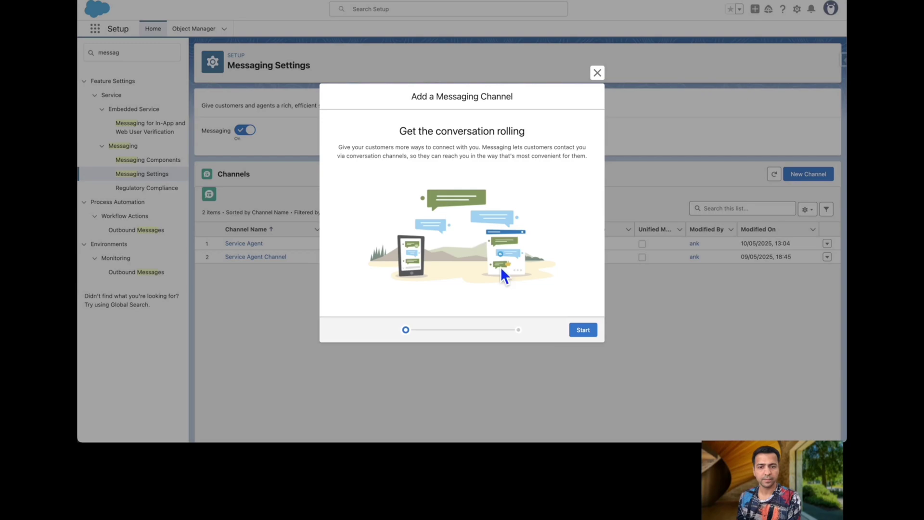
click(584, 331)
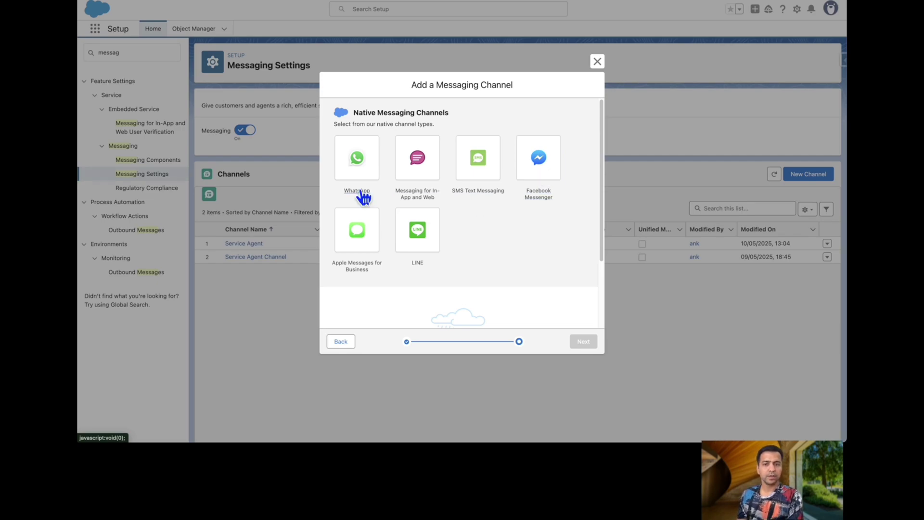
click(355, 171)
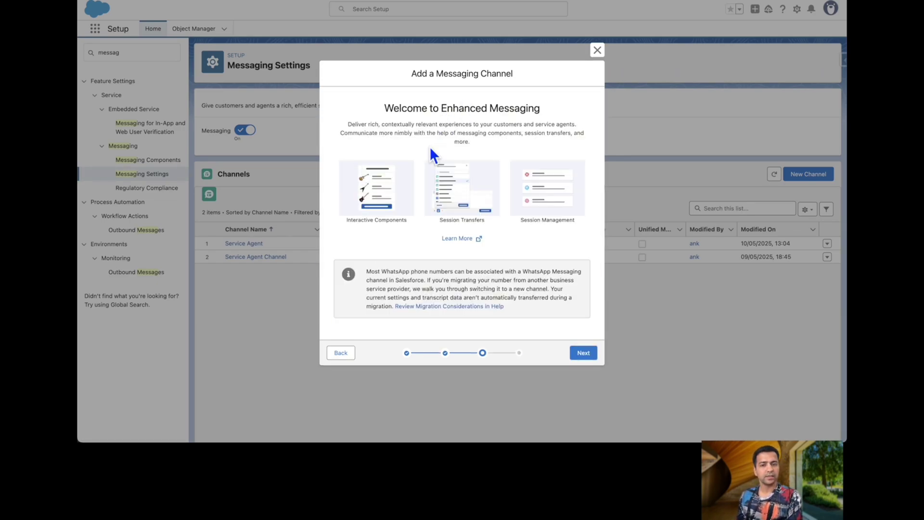
click(585, 353)
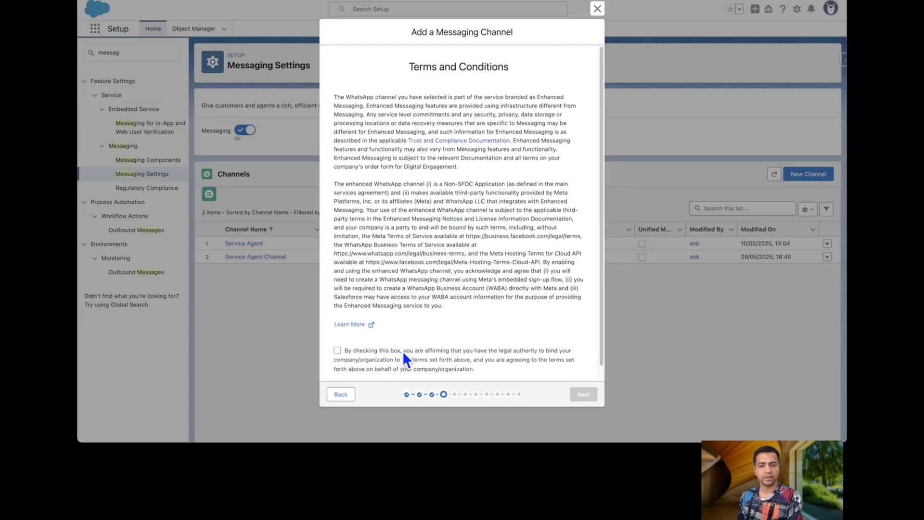
click(337, 350)
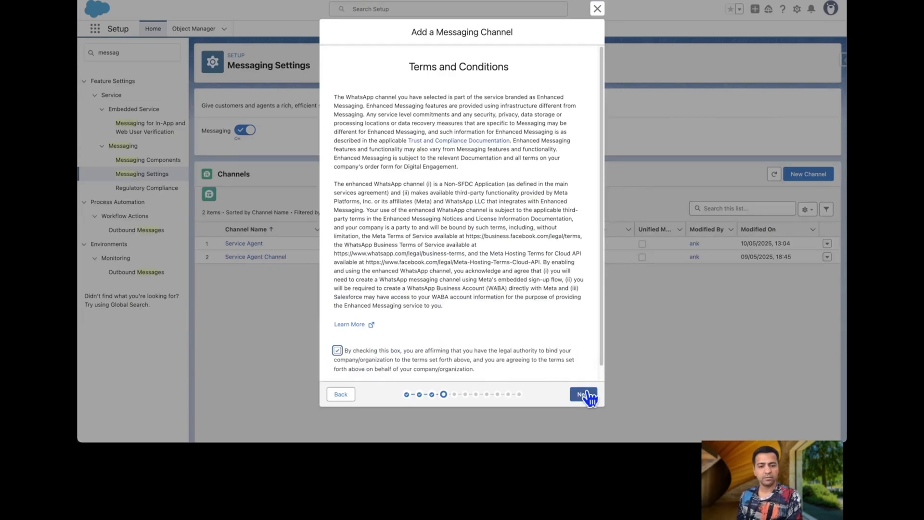
click(585, 394)
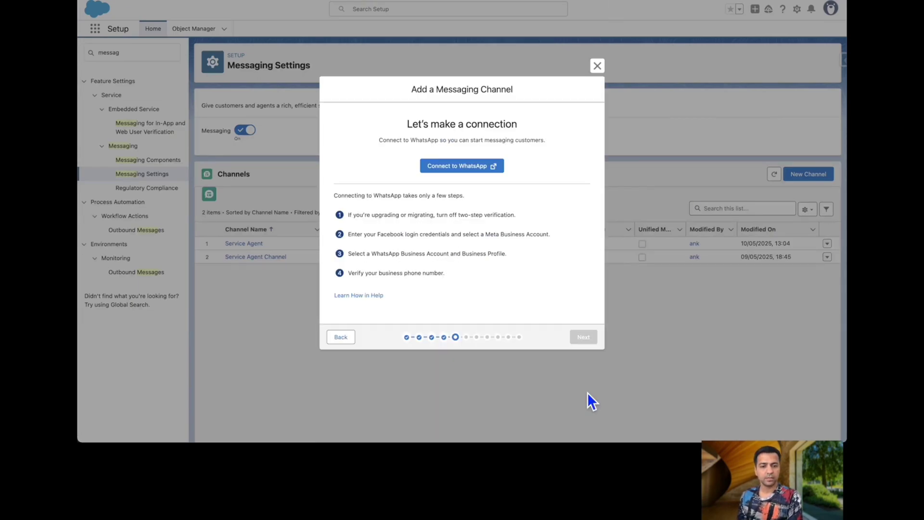
Step: Connect to WhatsApp, continue with the signed-in Facebook account, and open the business portfolio list
click(474, 168)
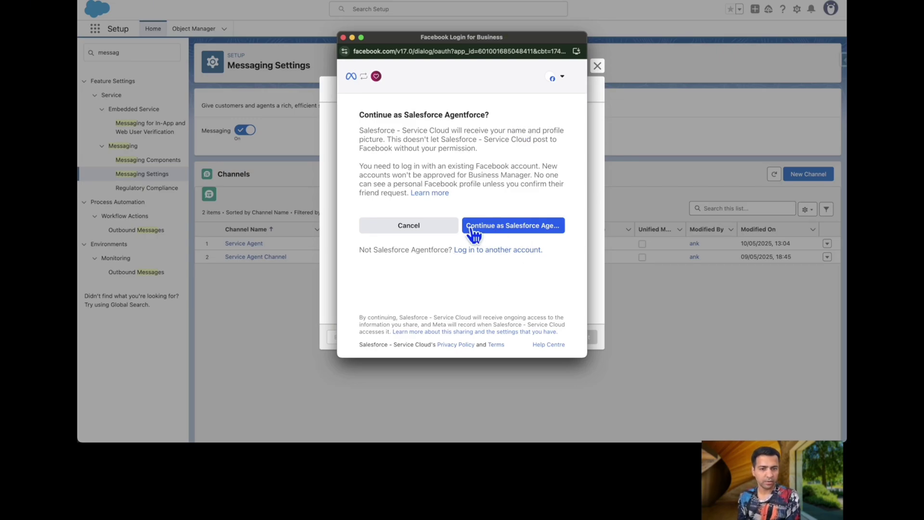
click(523, 227)
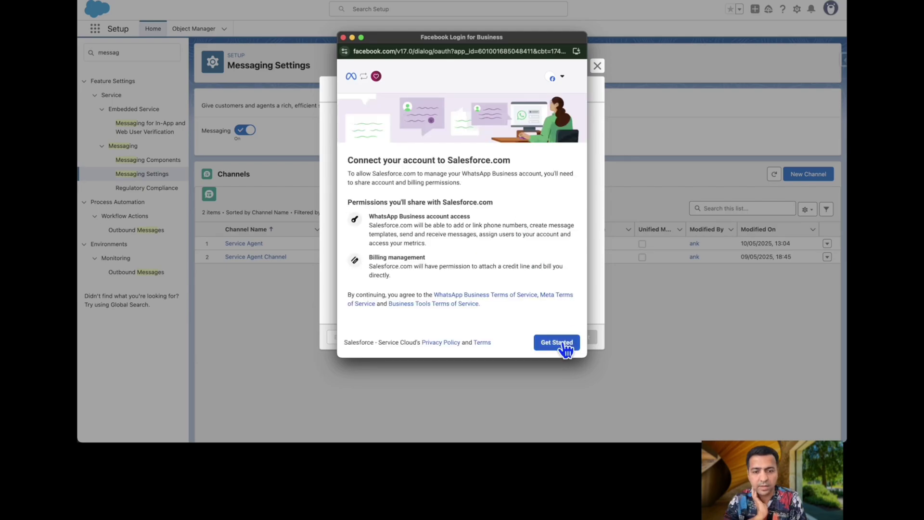
click(564, 345)
click(546, 163)
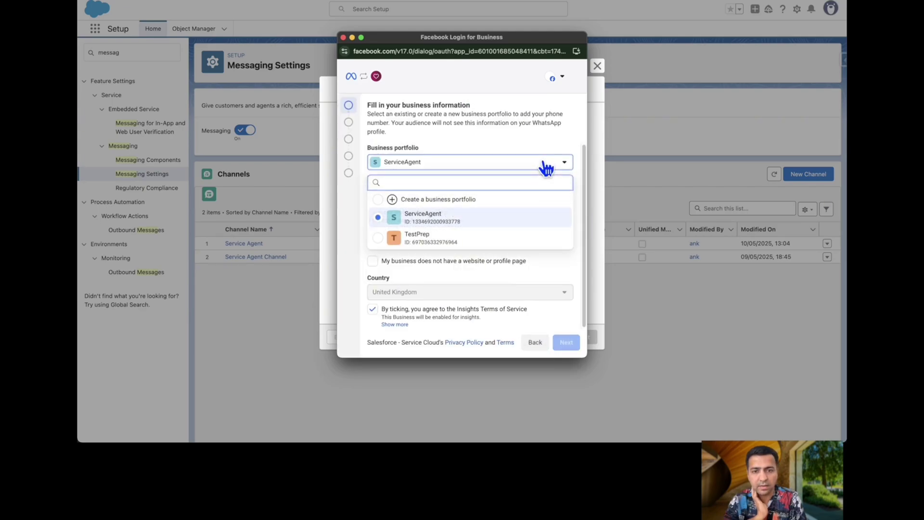
Step: Create a new business portfolio named 'YoutubeLearning'
click(463, 199)
click(401, 192)
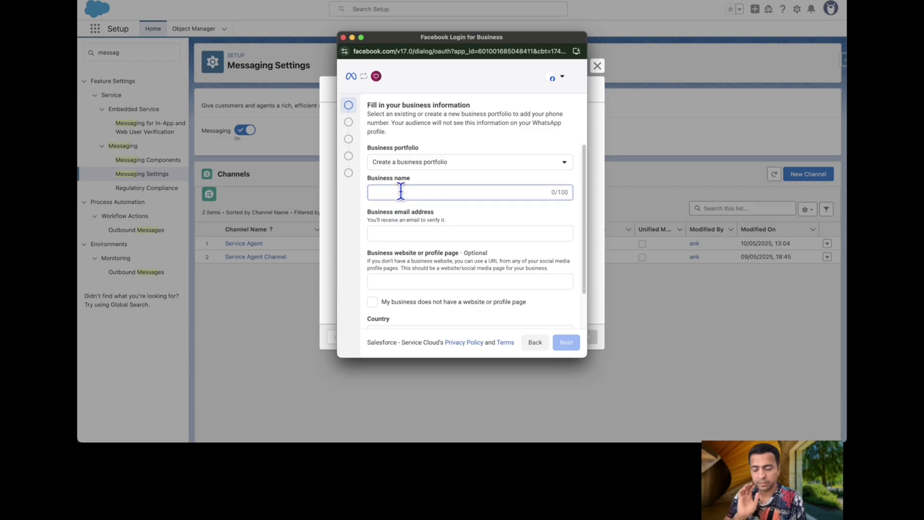
text(Yu)
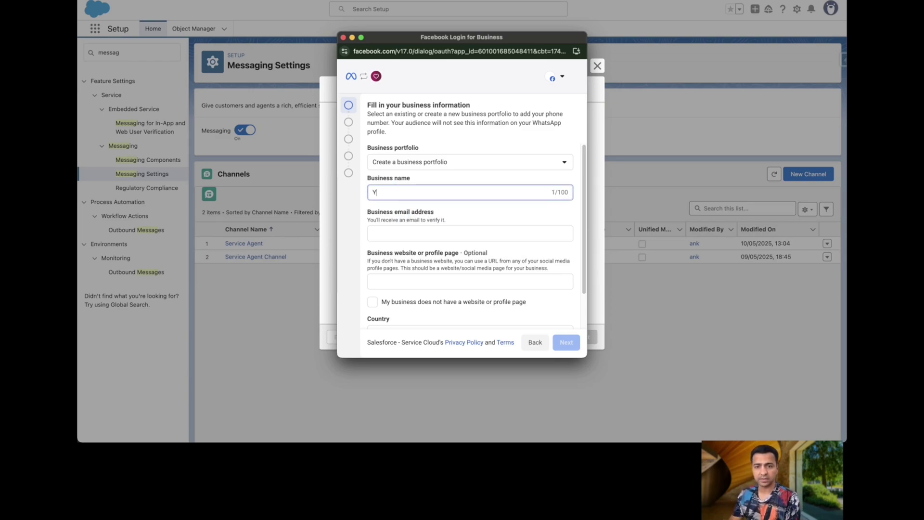
key(BackSpace)
key(BackSpace)
text(ou)
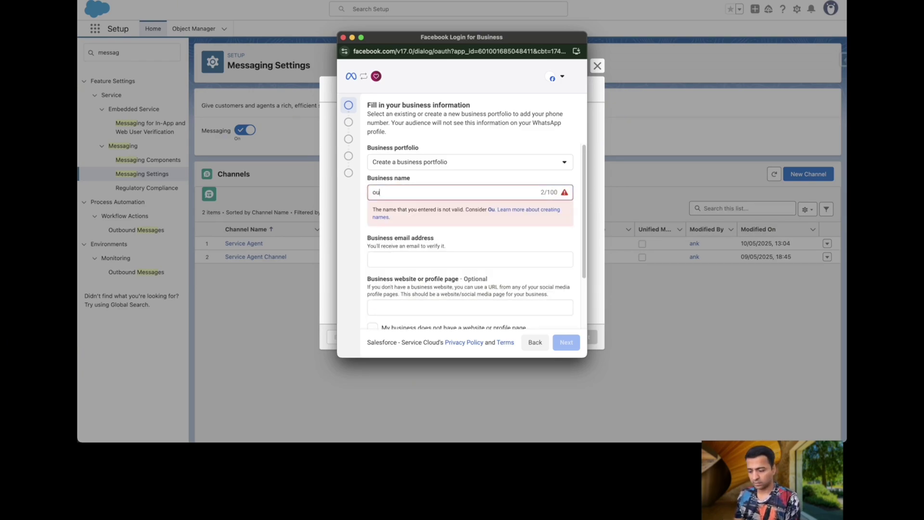
key(BackSpace)
key(BackSpace)
text(oYu)
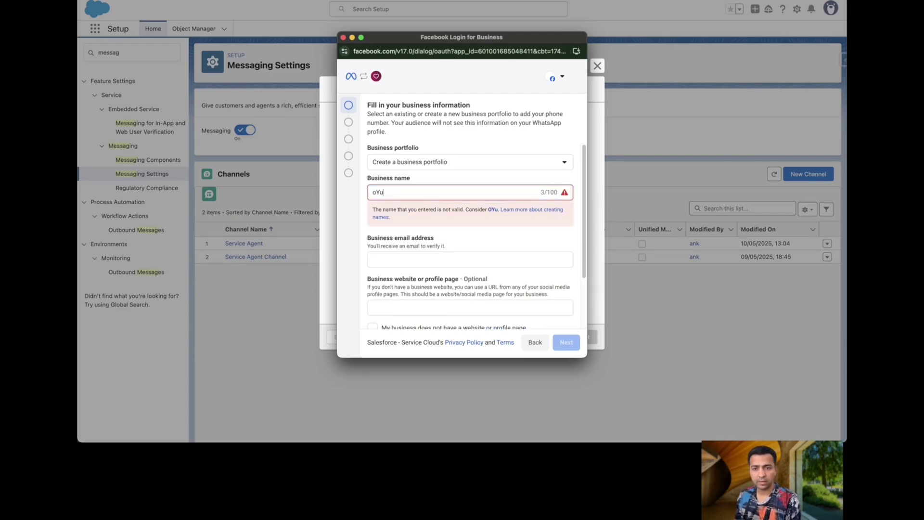
key(BackSpace)
key(BackSpace)
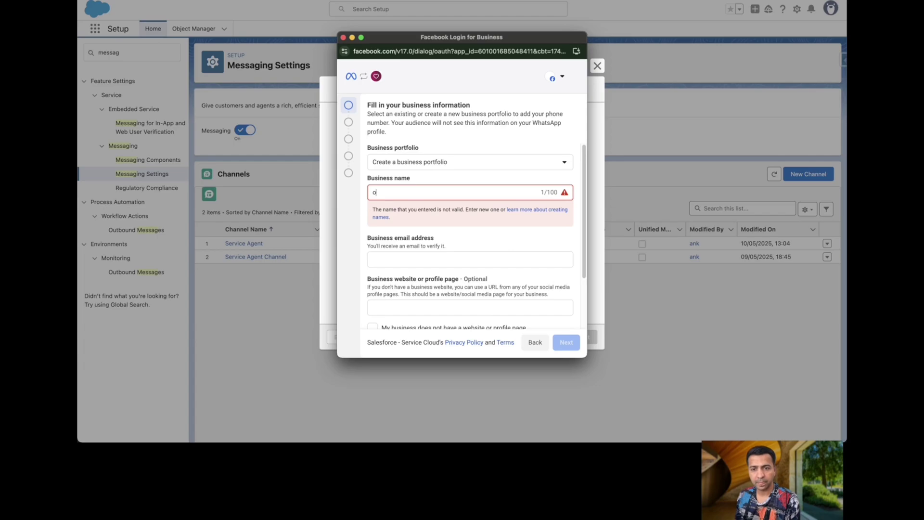
key(BackSpace)
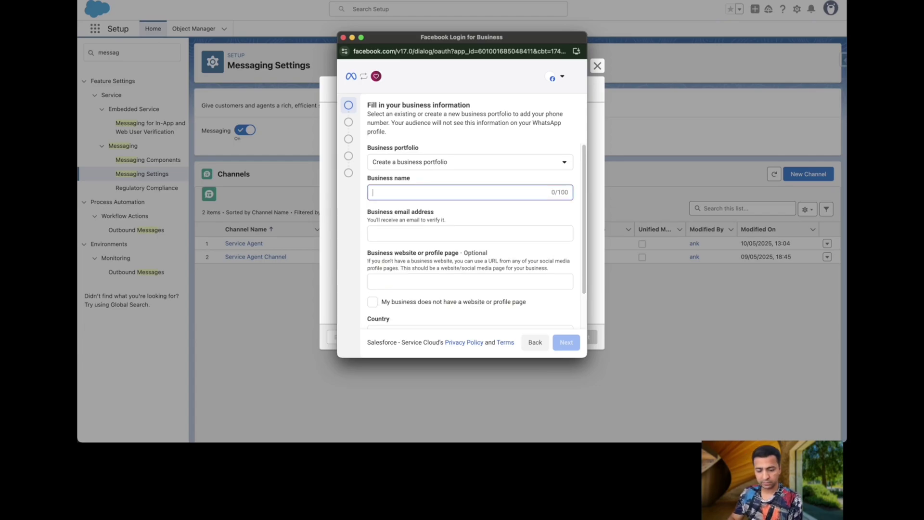
text(Youtu)
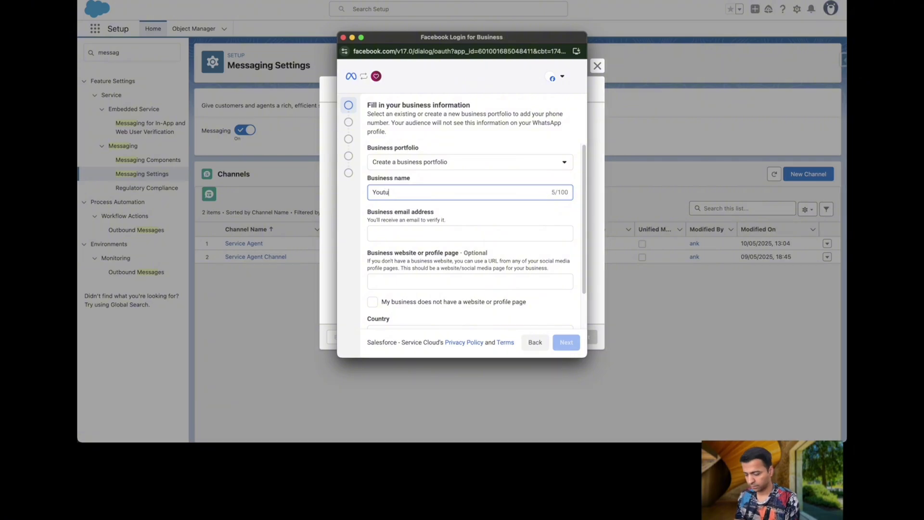
key(BackSpace)
text(ubeL)
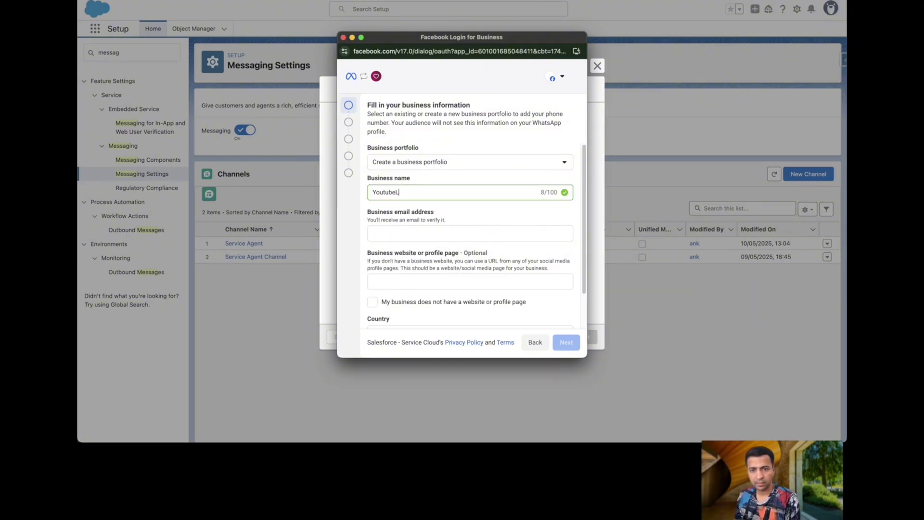
text(earn)
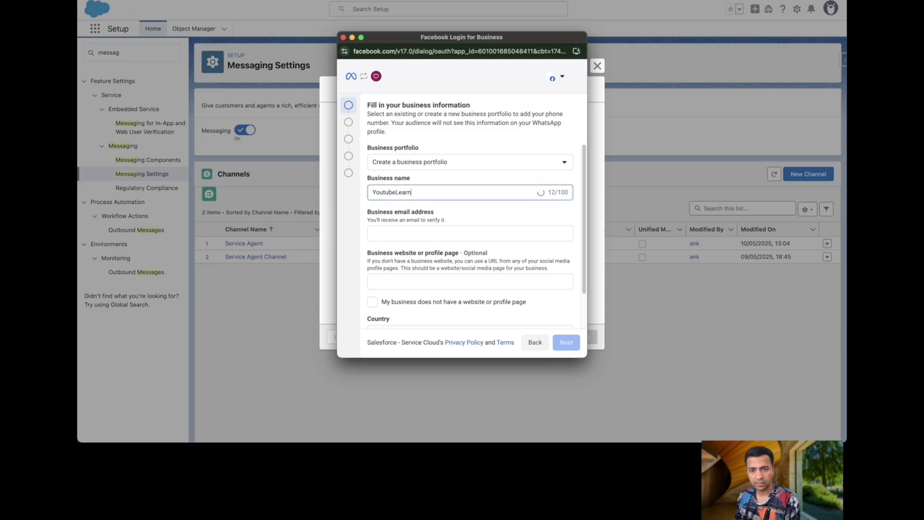
text(ing)
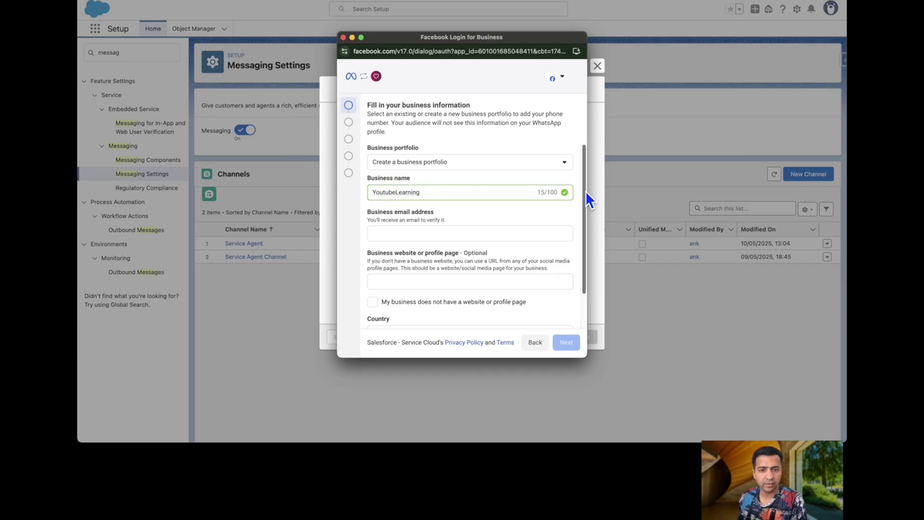
Step: Enter the business email, mark no website, set the country to United Kingdom, and submit
click(405, 234)
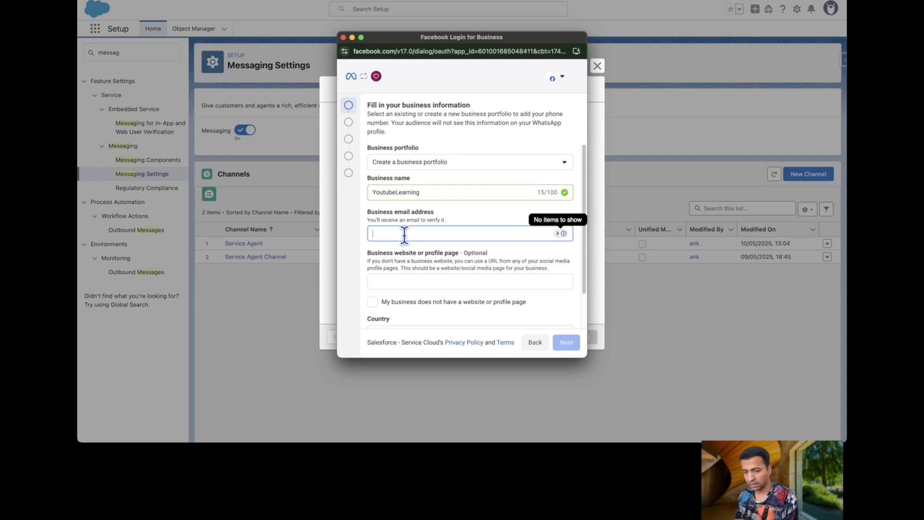
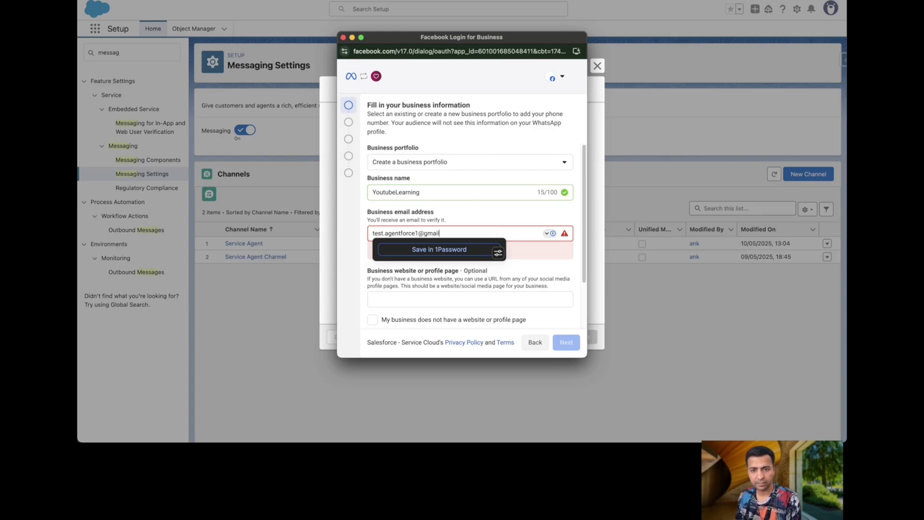
click(457, 272)
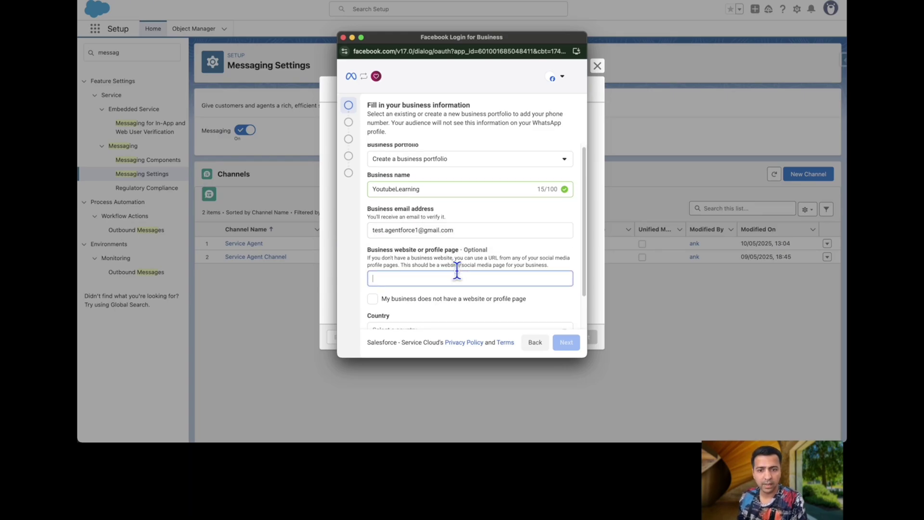
scroll(460, 277, down, 1)
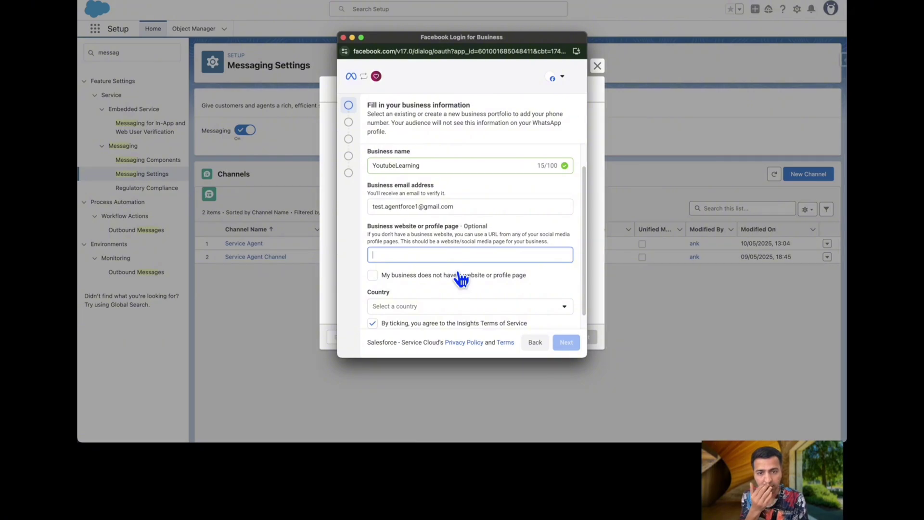
scroll(458, 272, down, 1)
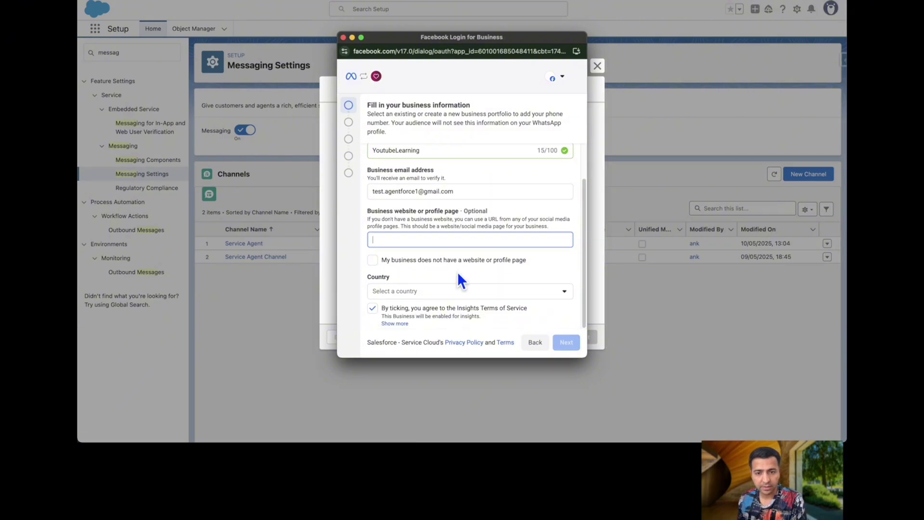
click(419, 264)
scroll(435, 271, down, 3)
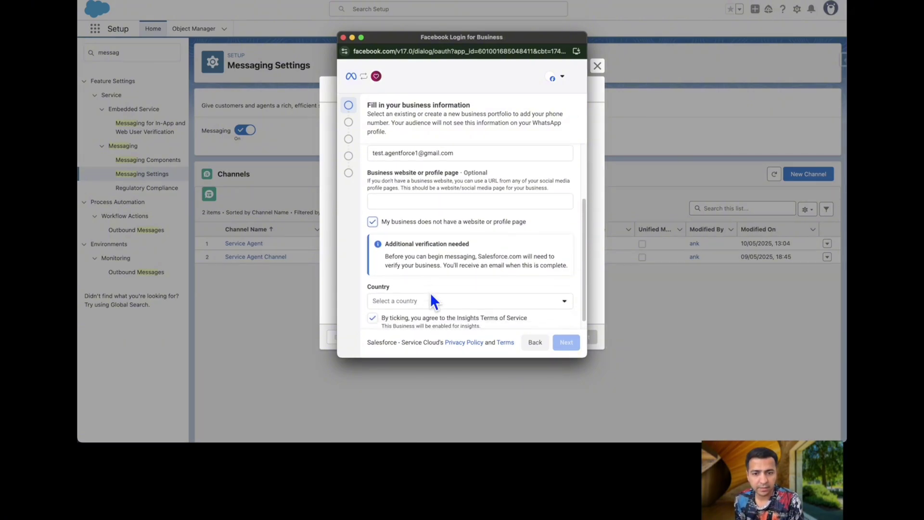
click(419, 292)
text(united)
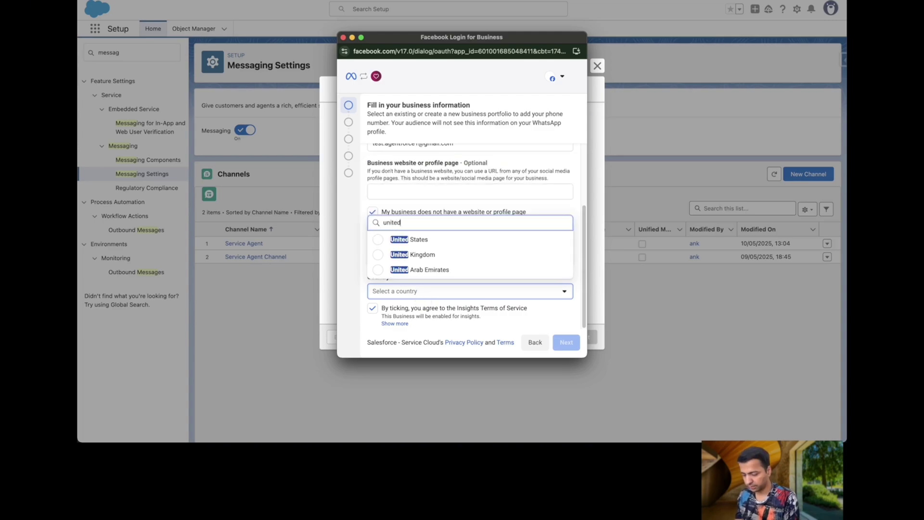
click(418, 254)
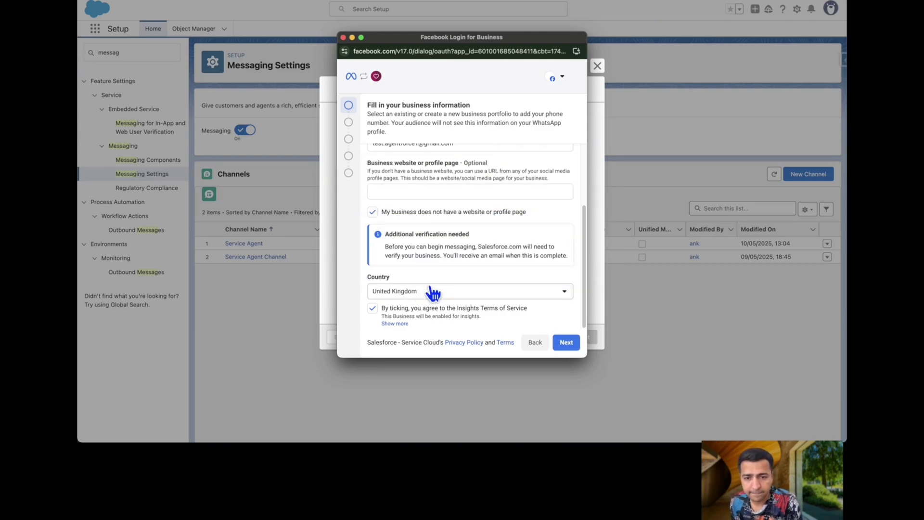
click(567, 343)
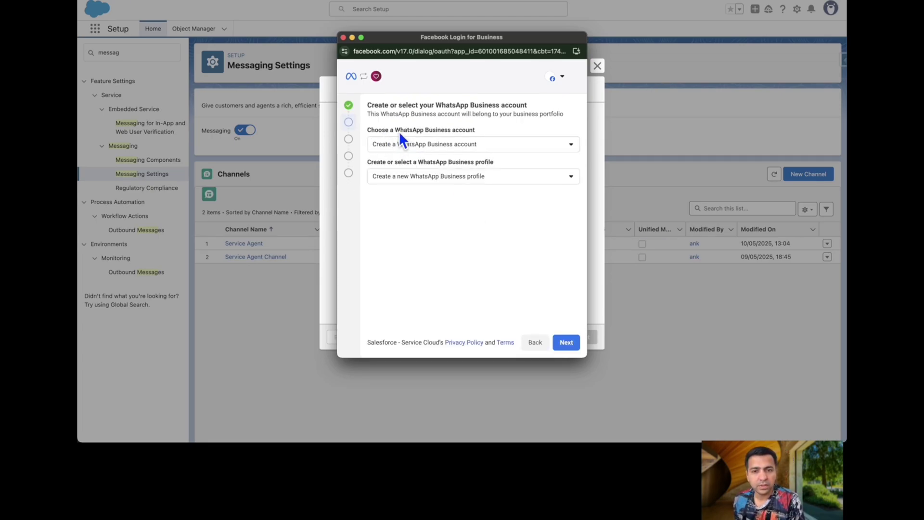
Step: Keep 'Create a WhatsApp Business account' and 'Create a new WhatsApp Business profile' selected, then continue
click(436, 149)
click(430, 152)
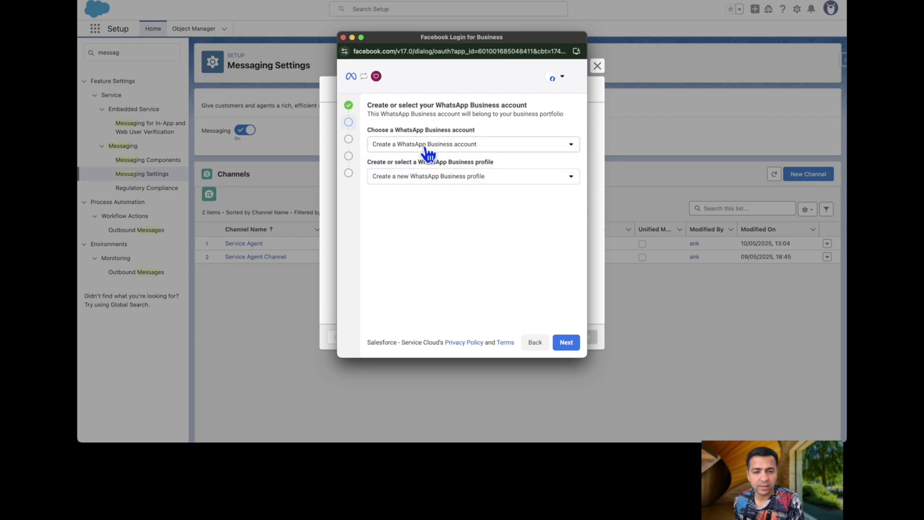
click(440, 180)
click(440, 180)
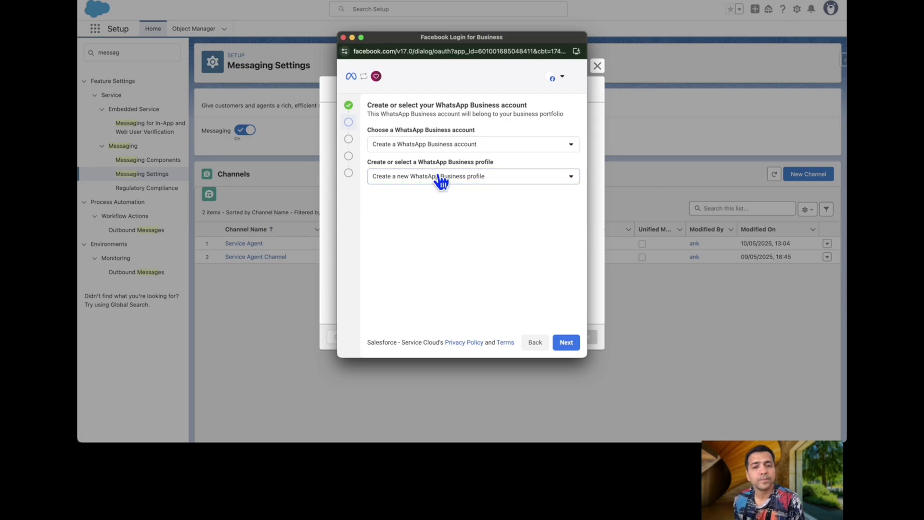
click(561, 344)
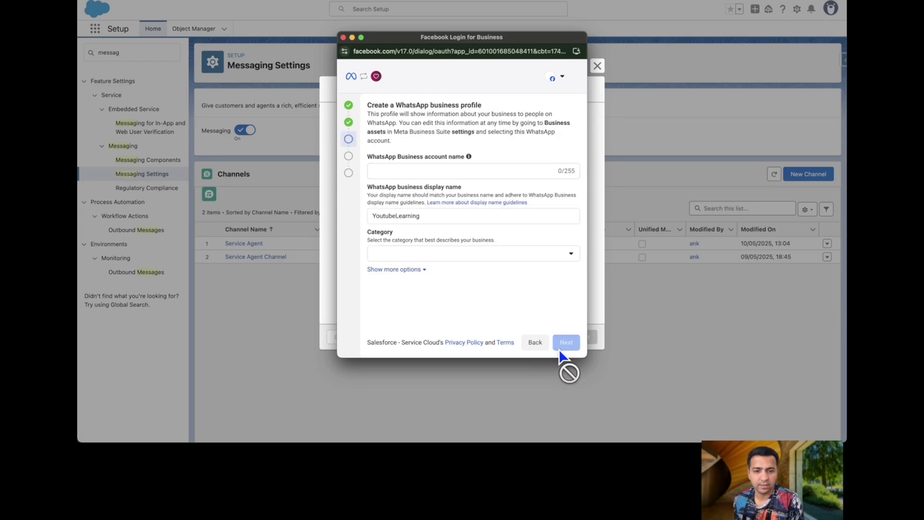
Step: Name the account 'Youtube Learning Agent', choose the Education category, and submit the profile
click(431, 171)
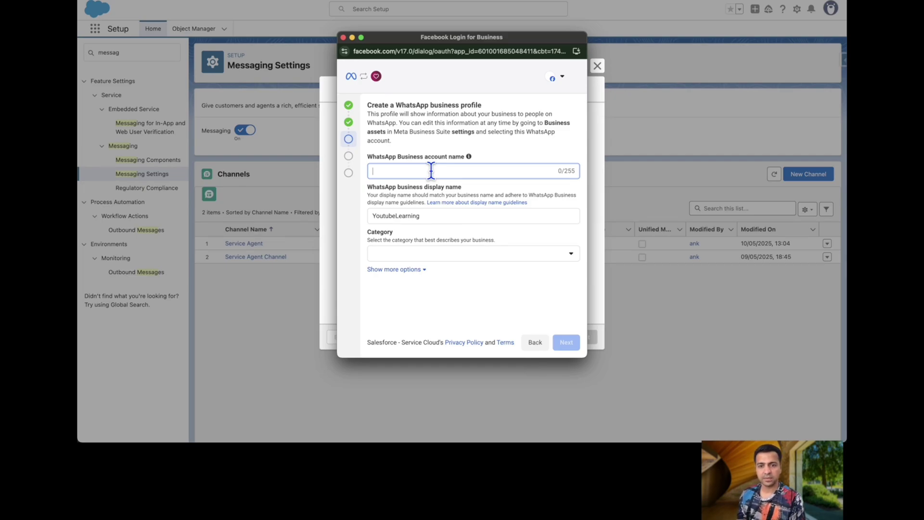
text(Youtube)
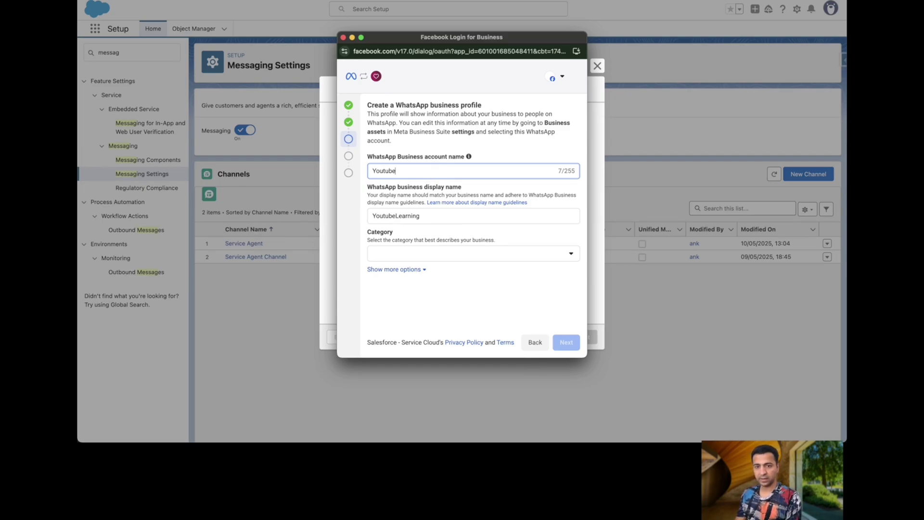
text( Learning Agent)
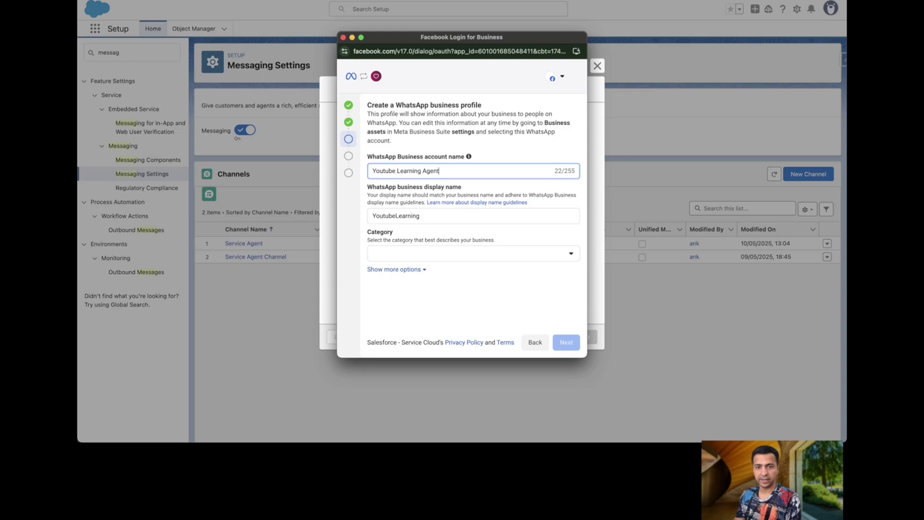
click(424, 256)
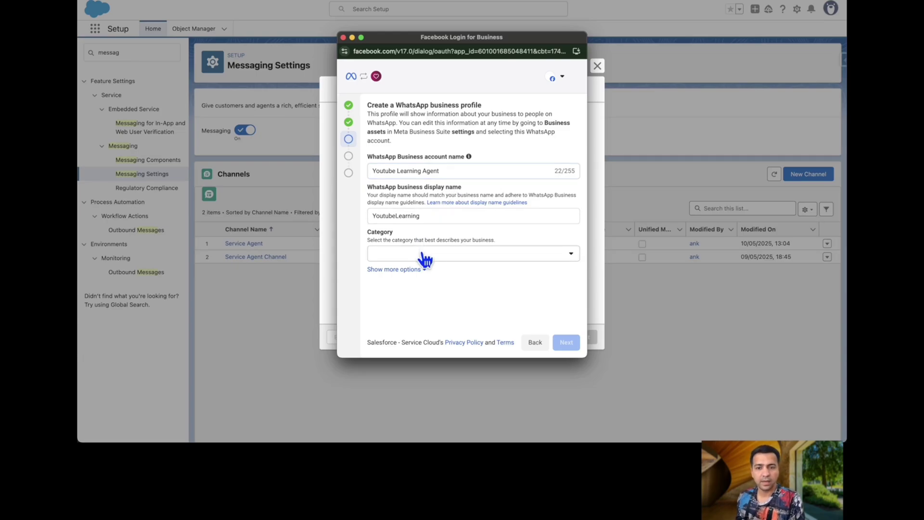
click(422, 216)
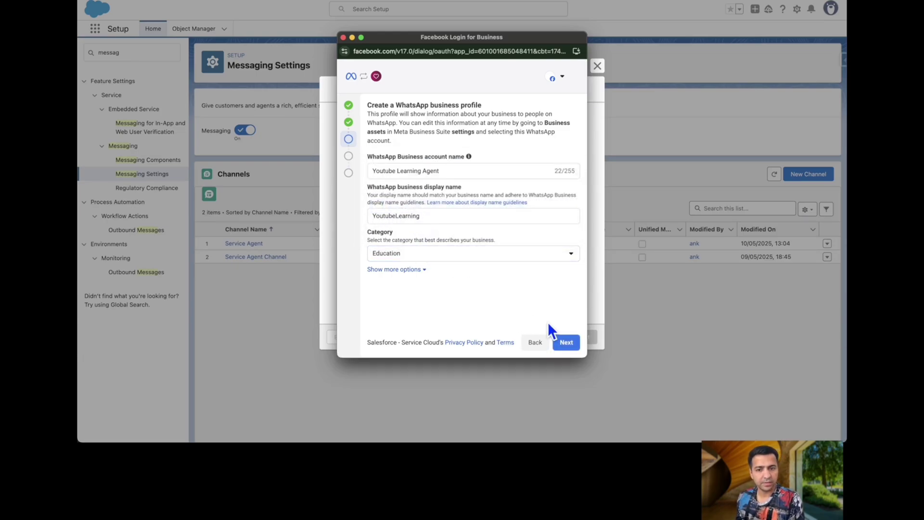
click(572, 344)
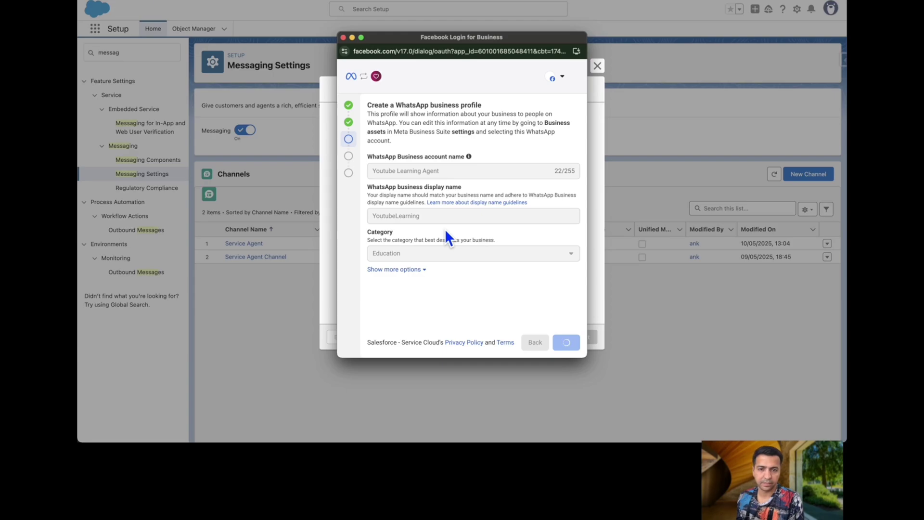
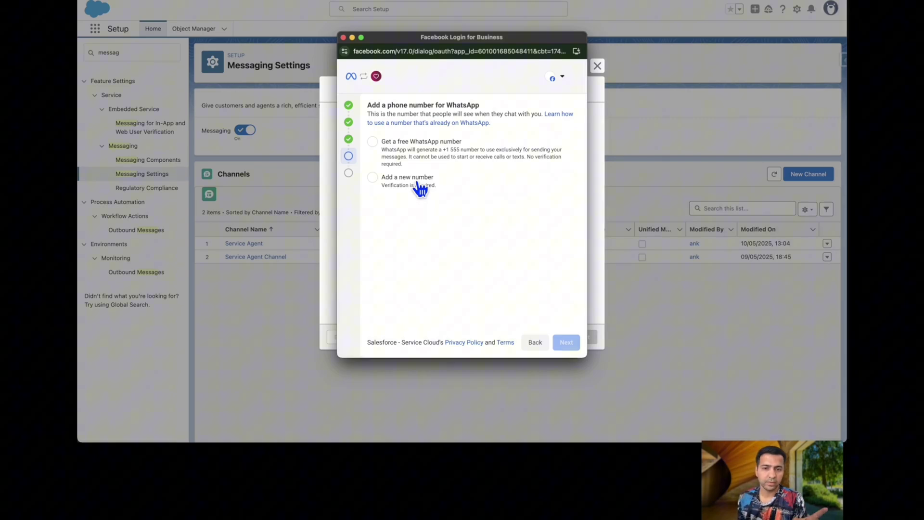
Step: Submit a new Russia (+7) phone number for WhatsApp with text-message verification
click(417, 186)
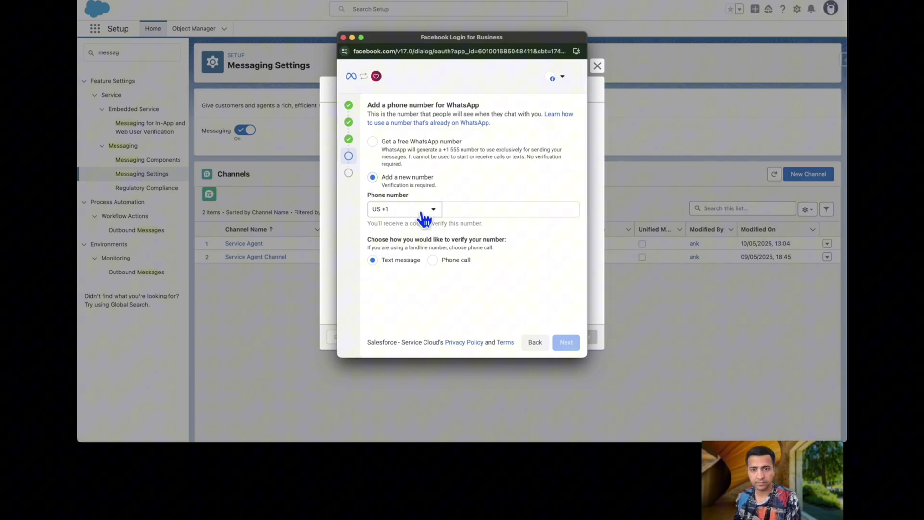
click(423, 214)
text(+7)
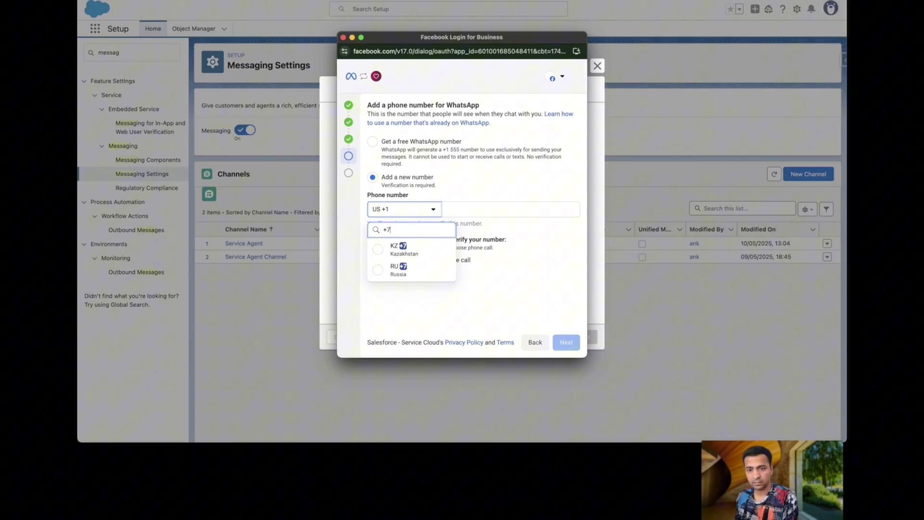
click(404, 269)
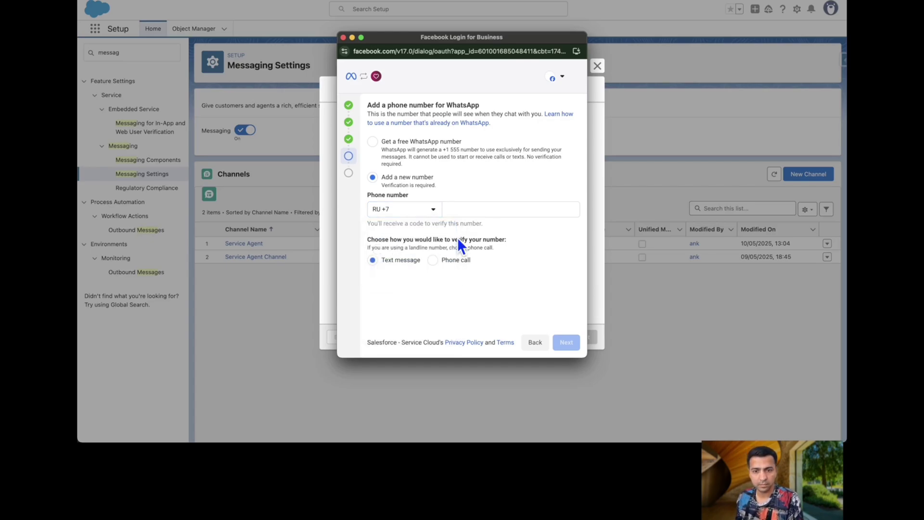
click(466, 209)
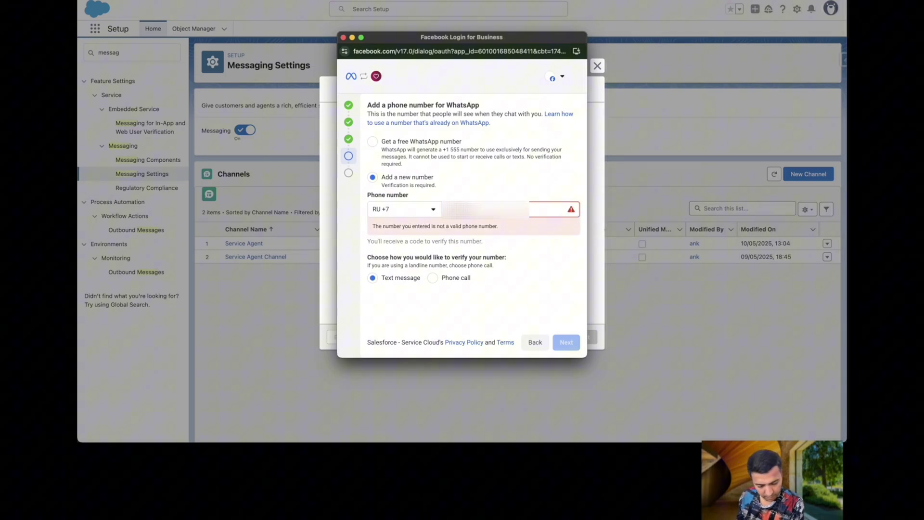
text(0)
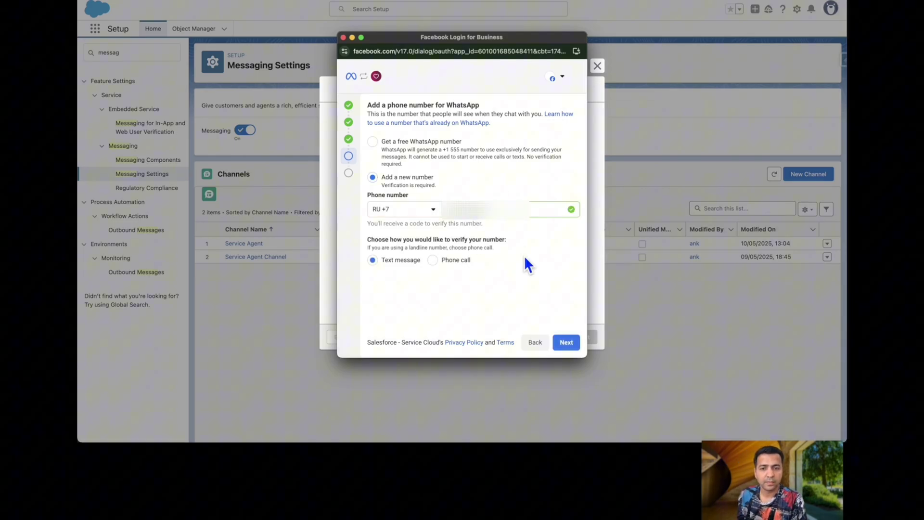
click(566, 342)
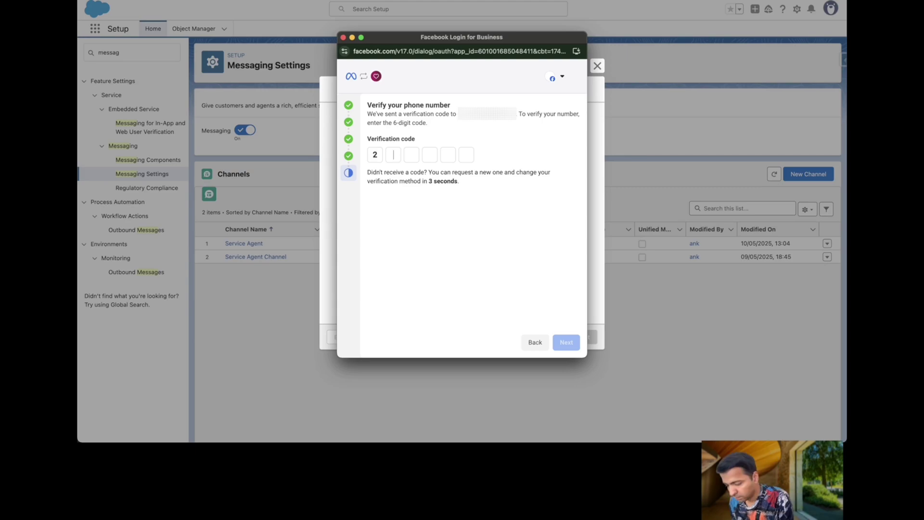
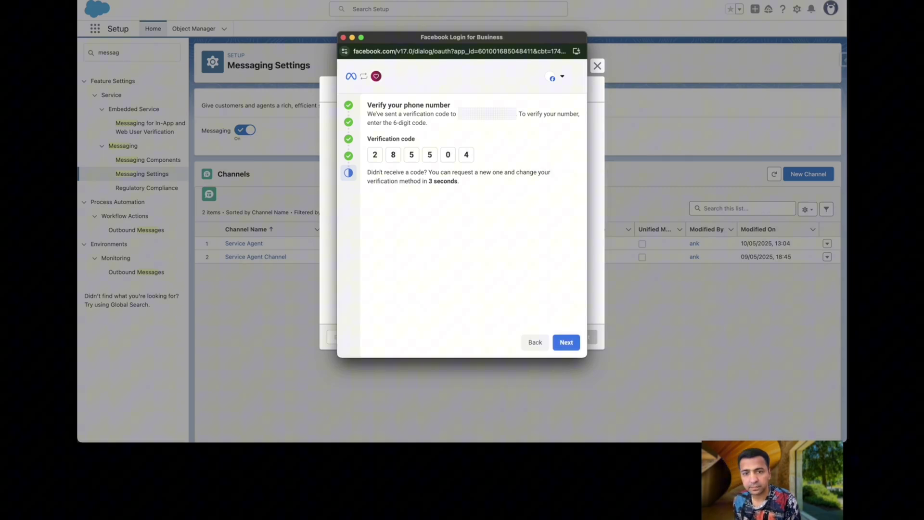
Step: Enter the 6-digit verification code and accept Service Cloud's WhatsApp access request
click(571, 342)
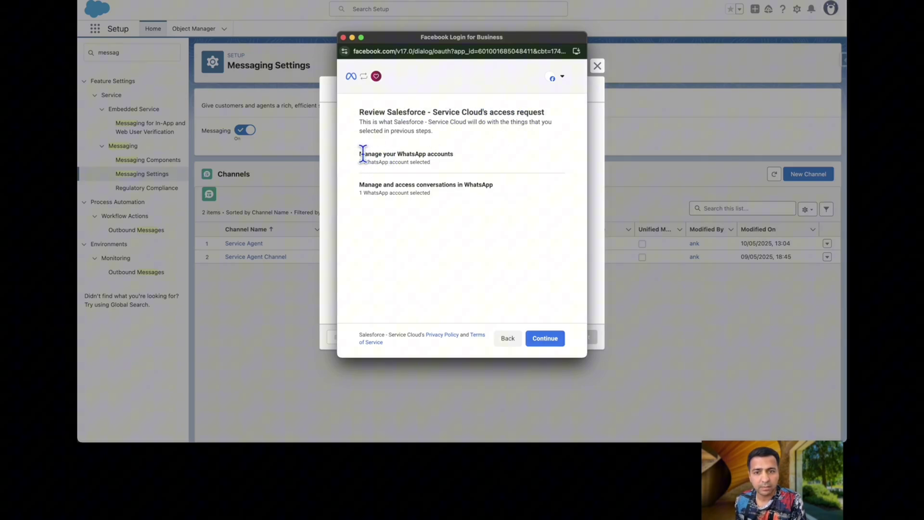
drag(364, 162, 431, 163)
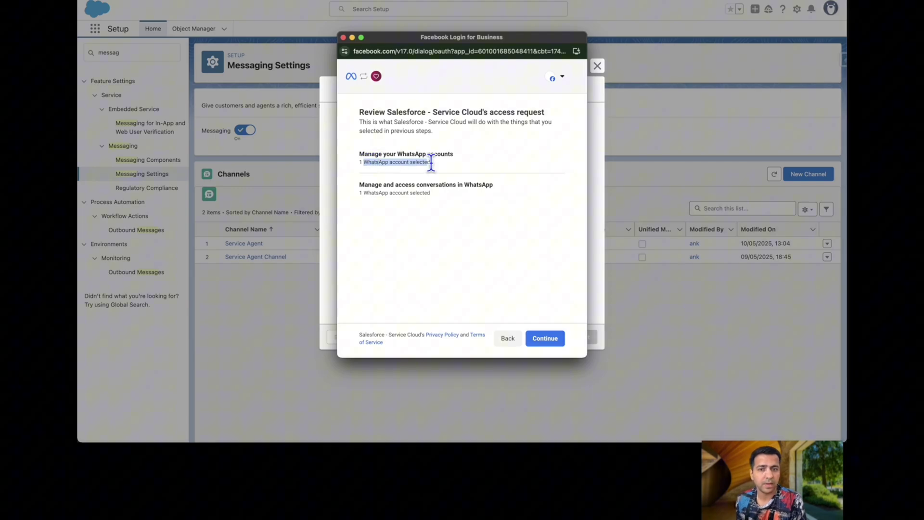
click(361, 184)
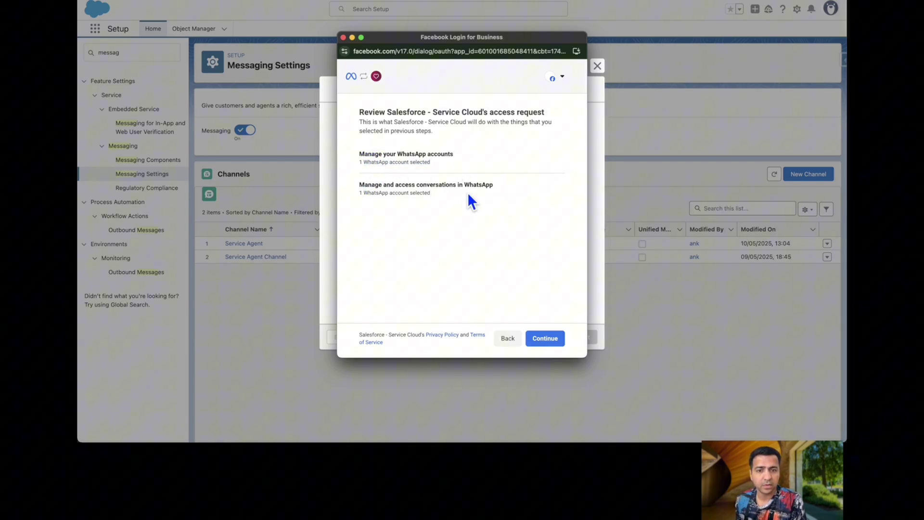
drag(360, 192, 460, 197)
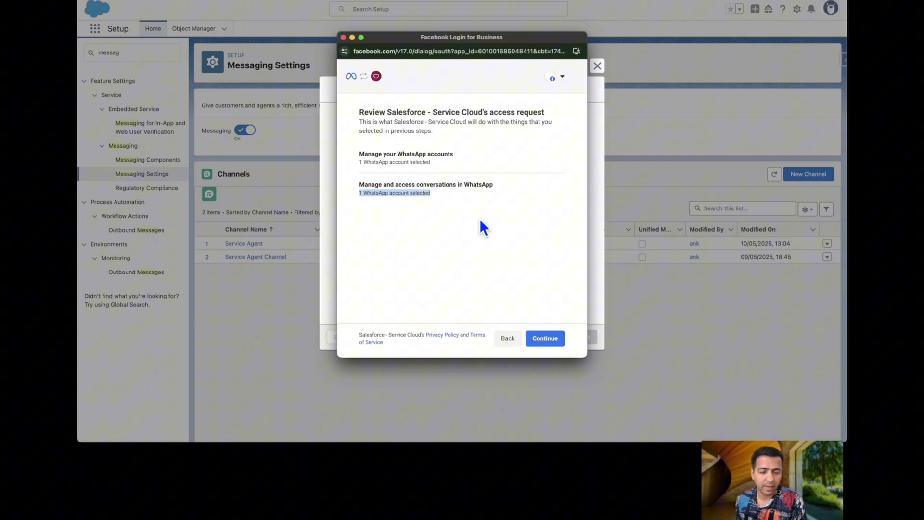
click(549, 339)
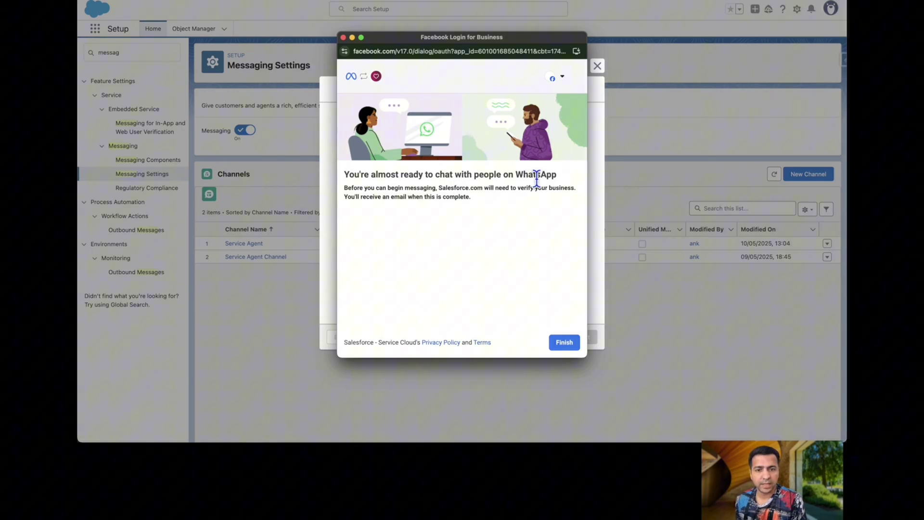
Step: Finish the Facebook connection, dismiss the 1Password prompt, and continue to confirm WhatsApp details
click(567, 345)
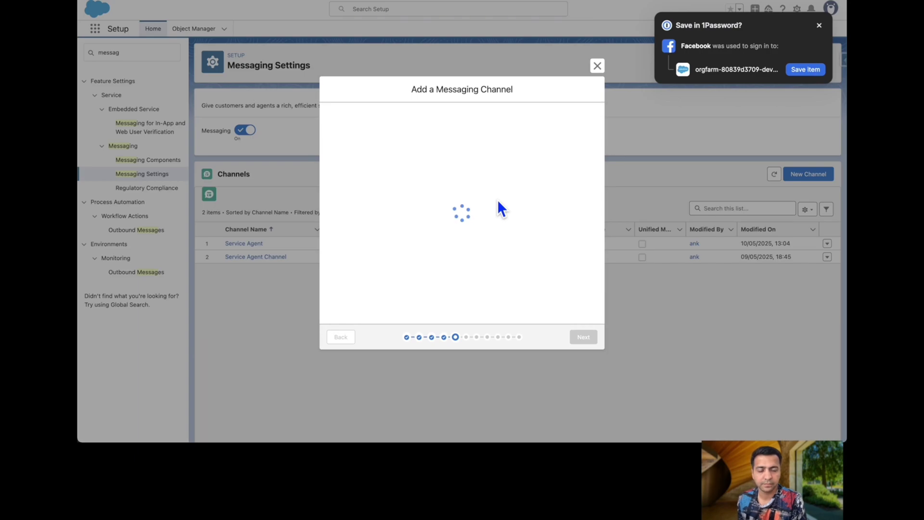
click(819, 26)
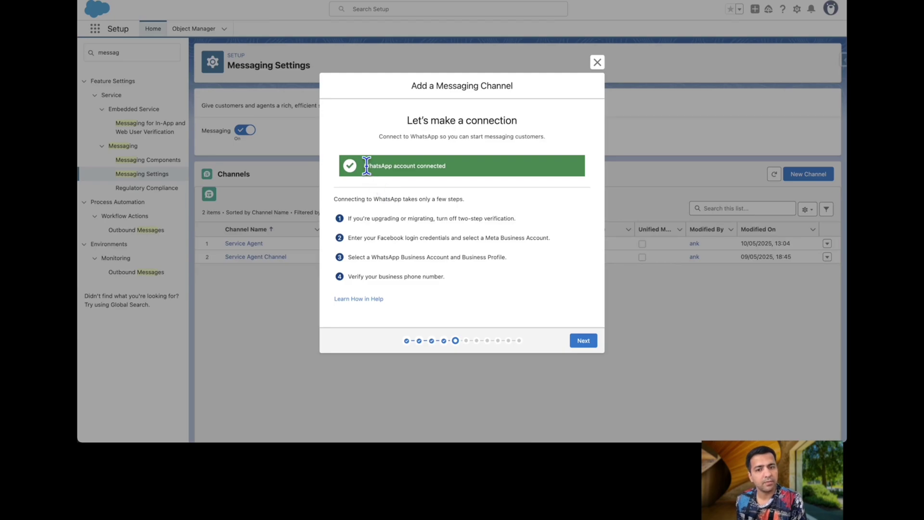
drag(369, 166, 423, 174)
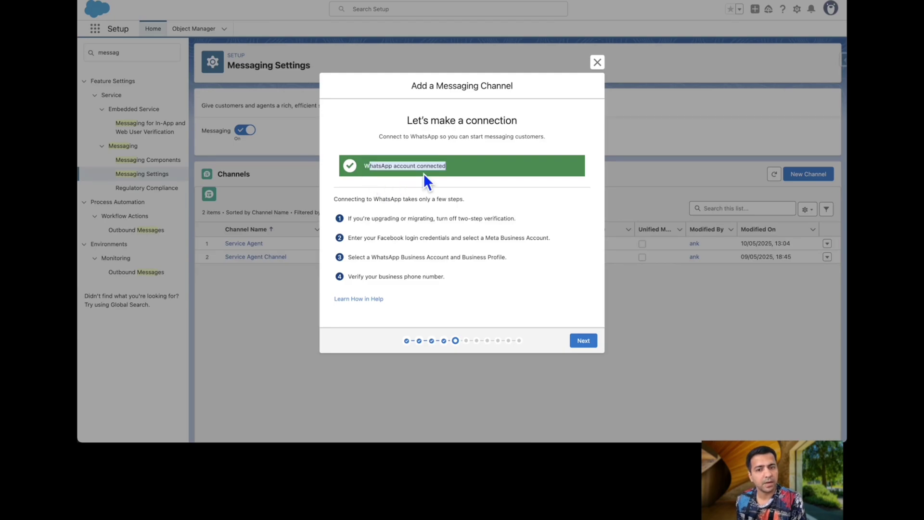
click(582, 343)
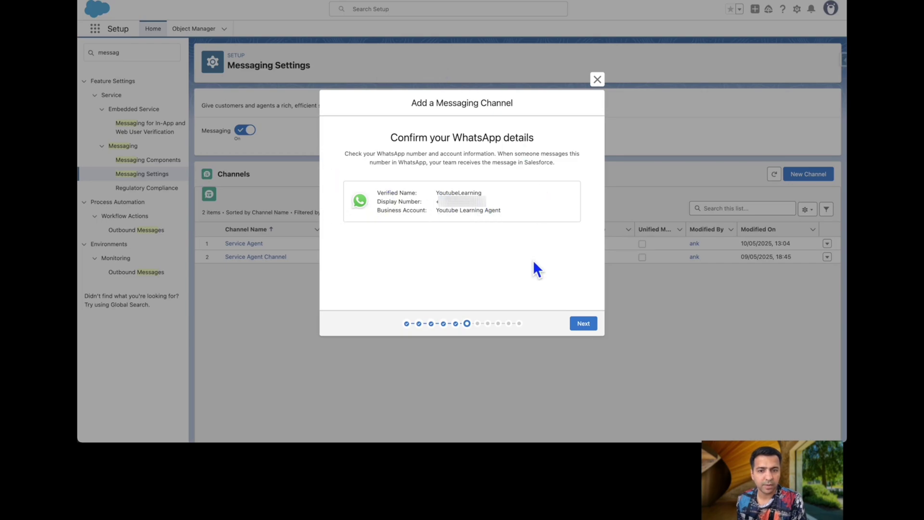
Step: Set the acknowledgment to 'Thanks for messaging us. An agent will be with you shortly...' and defer routing
click(582, 325)
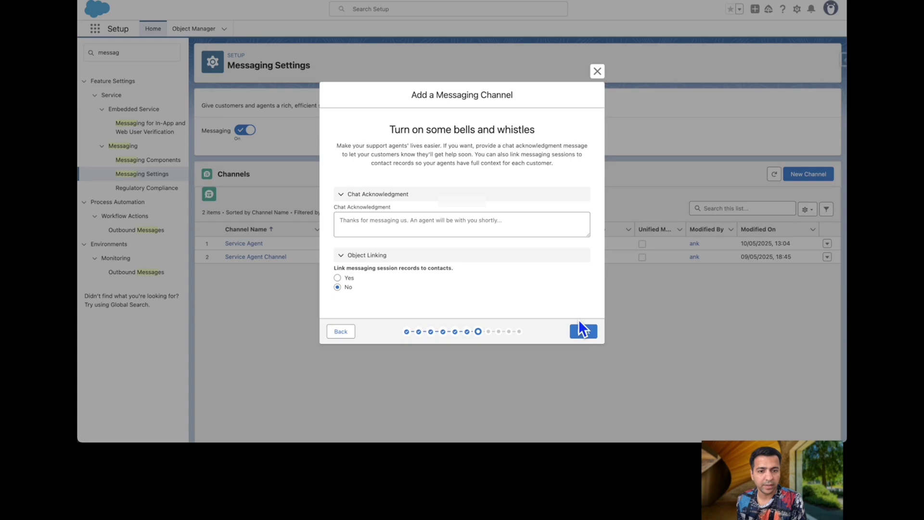
click(359, 232)
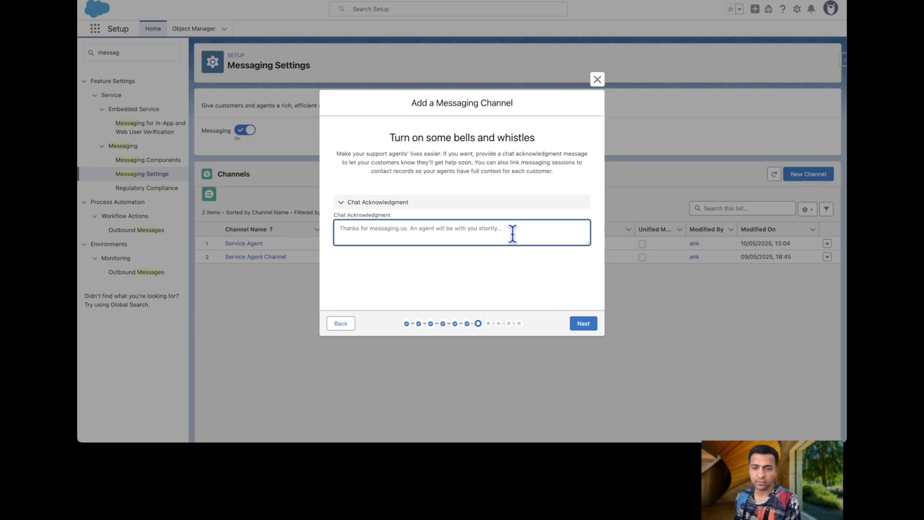
text(T)
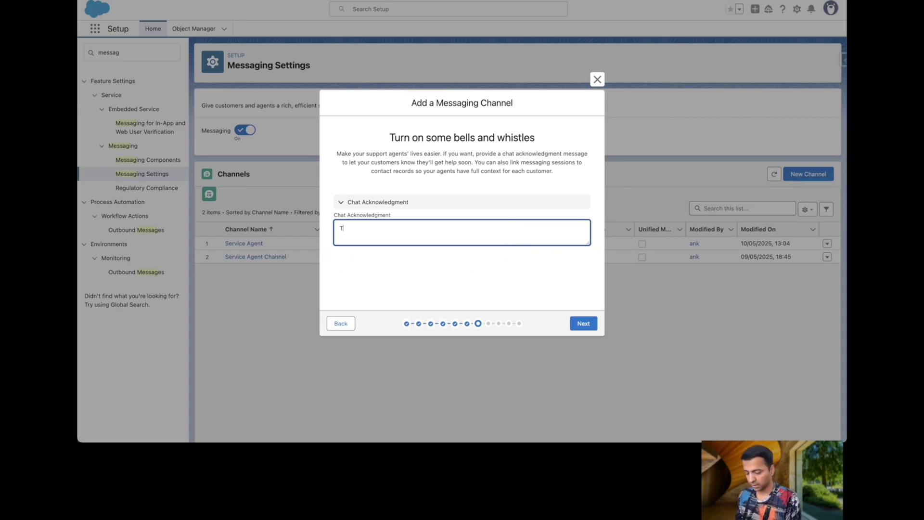
text(hanks for messagi)
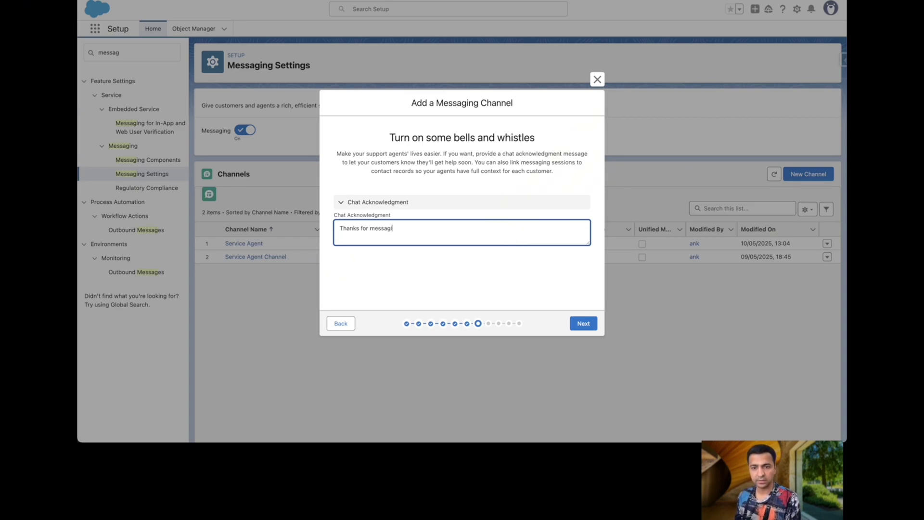
text(ng us. An agent will be with y)
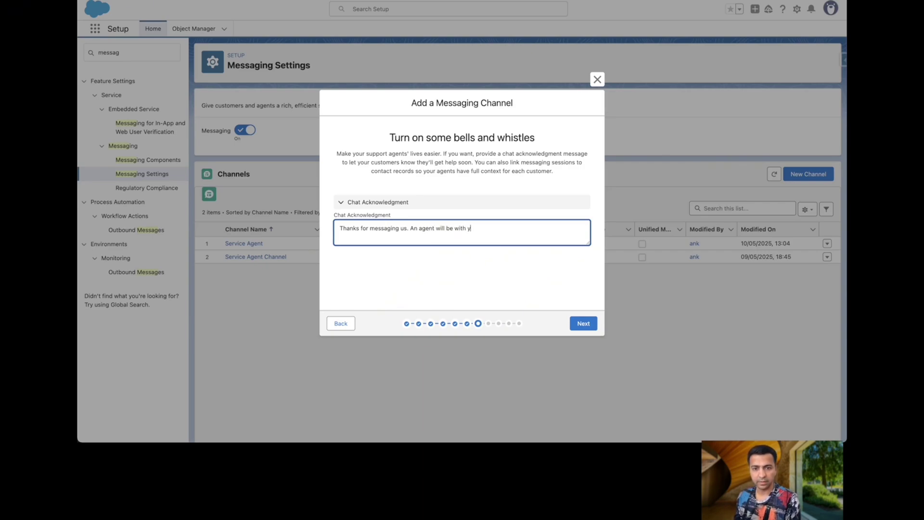
text(ou shortly.)
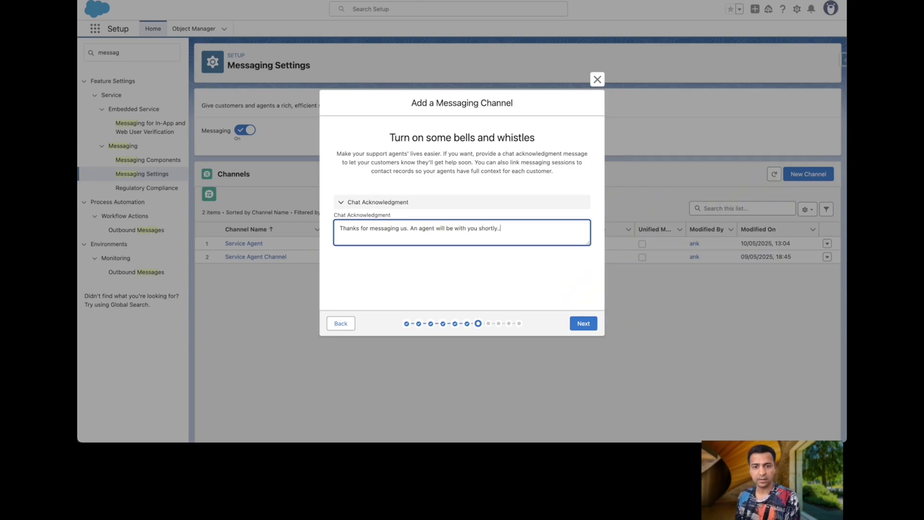
text(..)
click(586, 323)
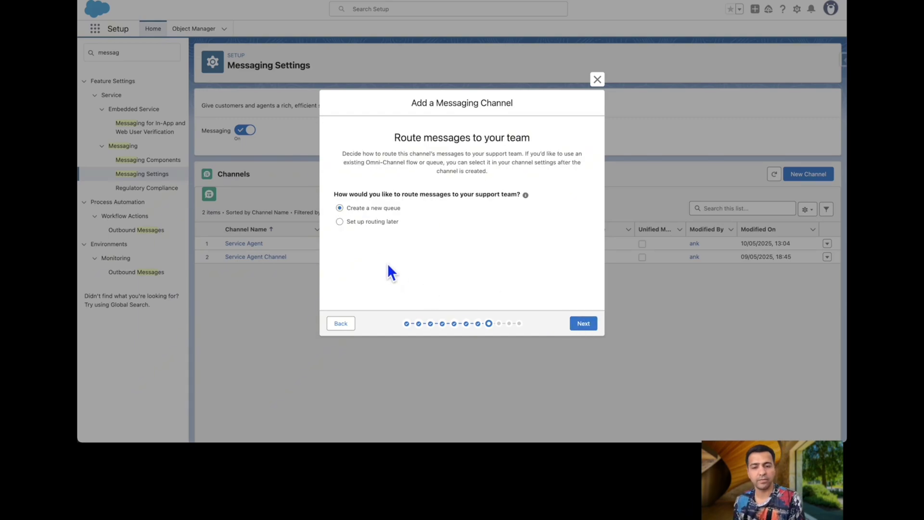
click(350, 224)
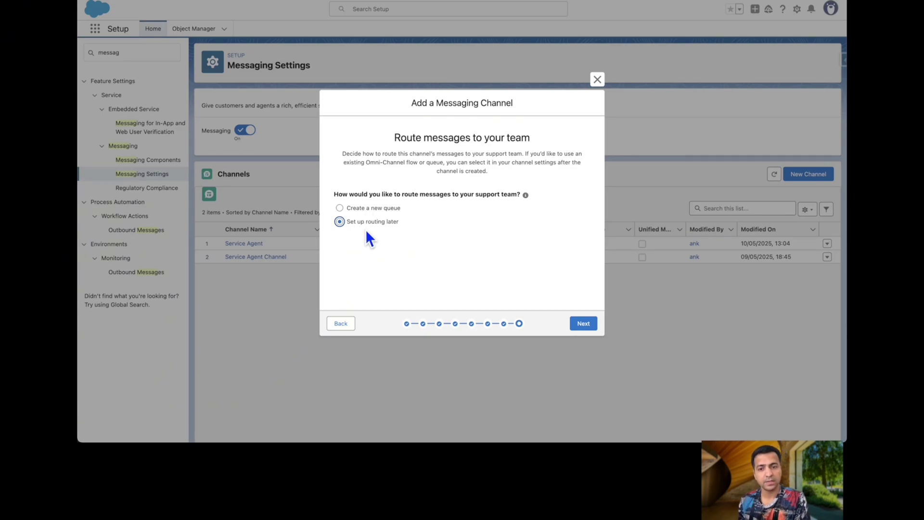
click(583, 323)
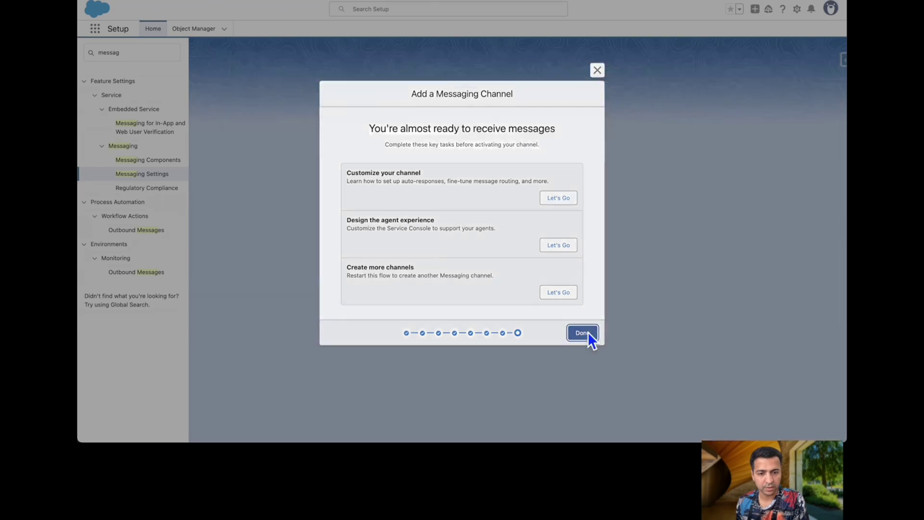
Step: Finish the channel wizard and open the new WhatsApp channel's details
click(585, 333)
click(637, 160)
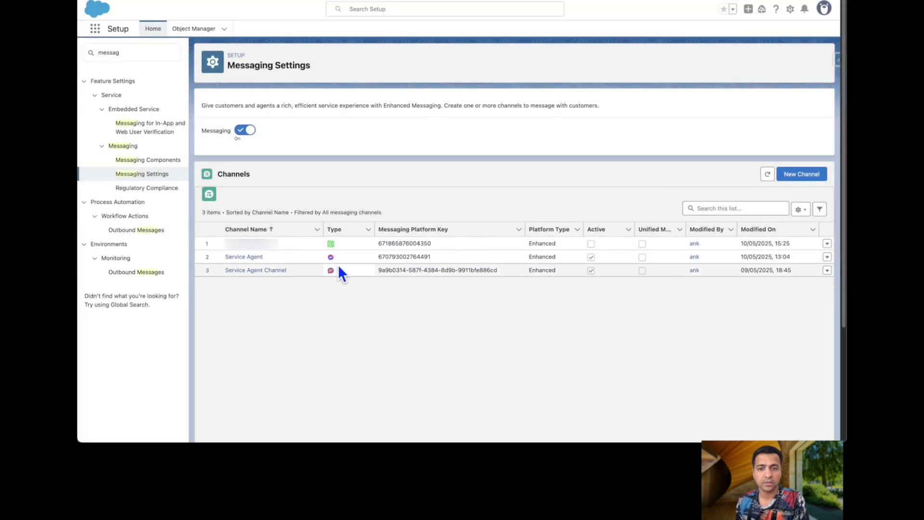
click(251, 245)
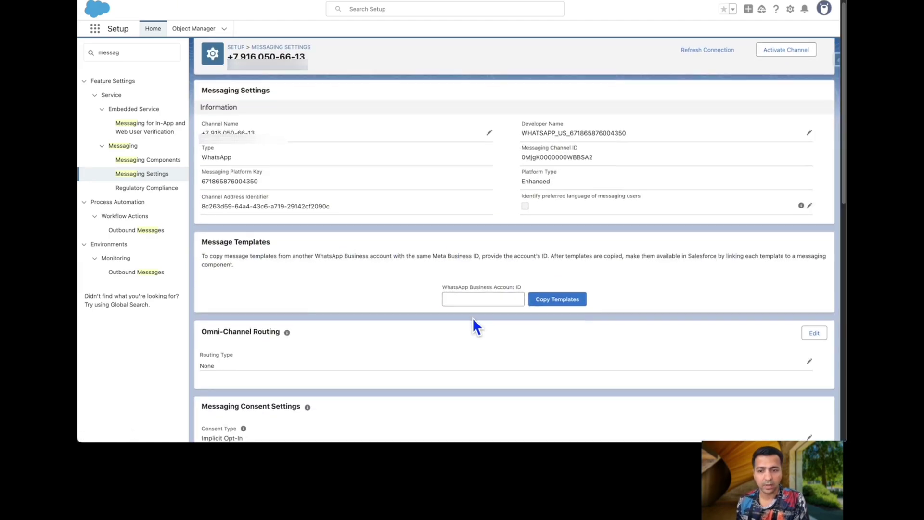
scroll(474, 318, down, 4)
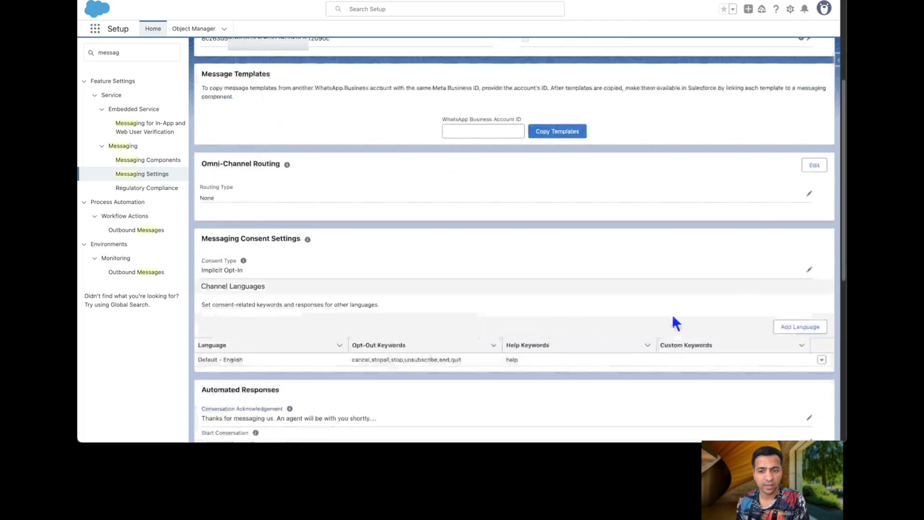
Step: Save Omni-Channel Routing as Omni-Flow using Service Agent Route To Work, with Messaging Queue fallback
click(809, 195)
click(318, 201)
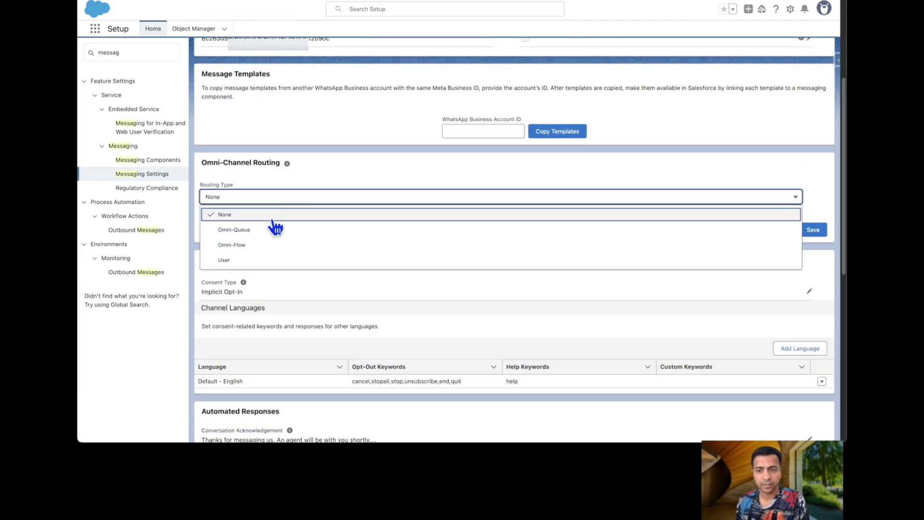
click(265, 244)
click(573, 196)
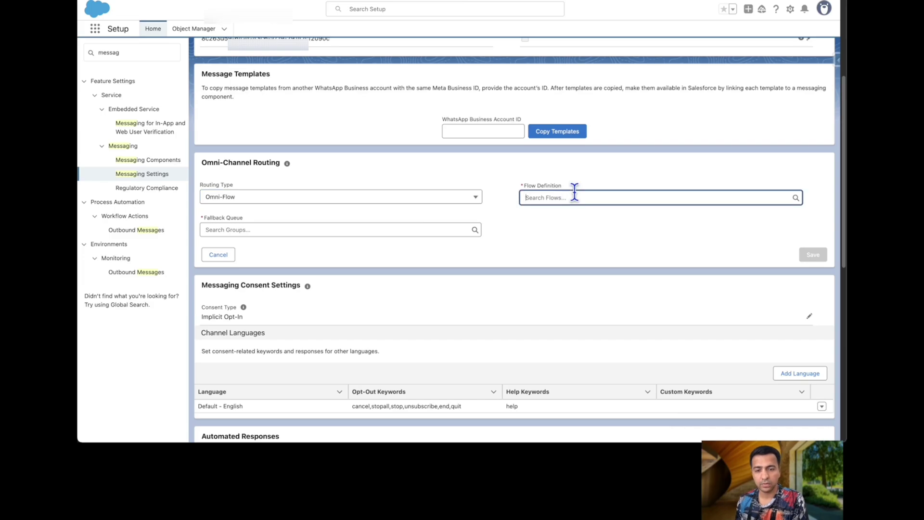
text(route)
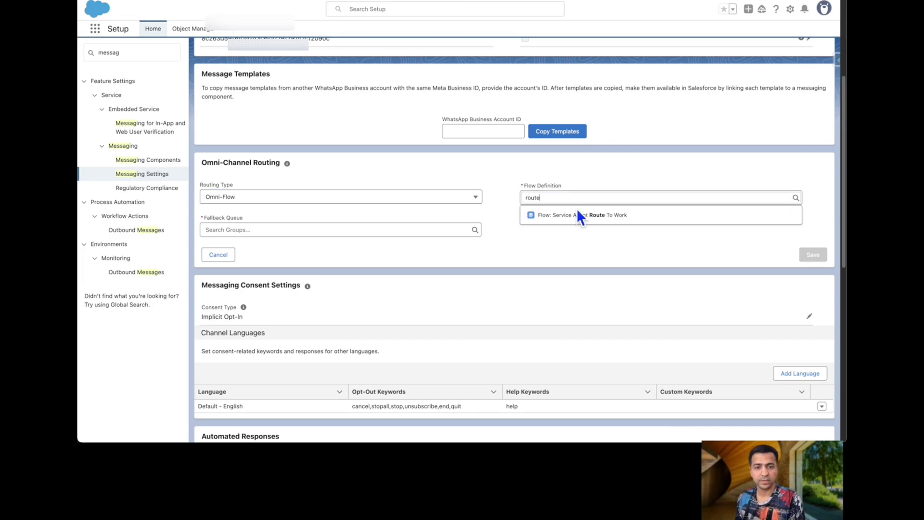
click(579, 215)
click(300, 227)
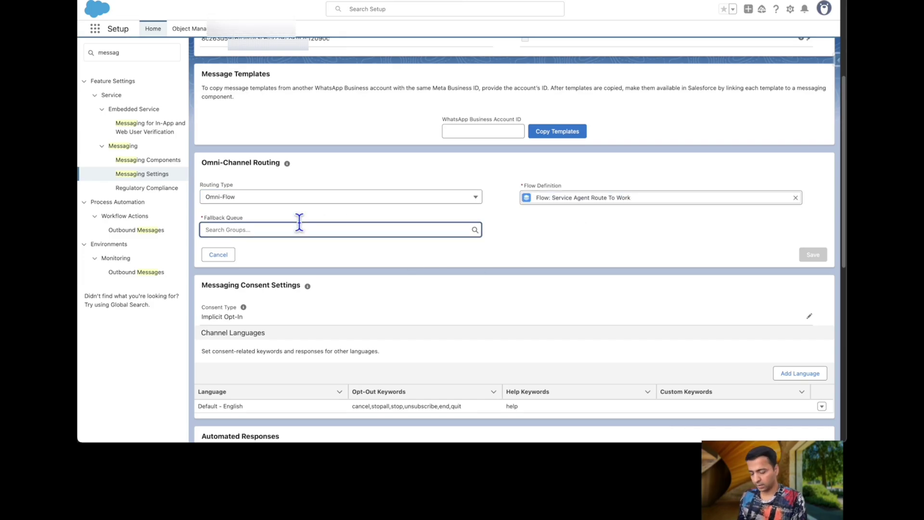
text(messag)
click(319, 248)
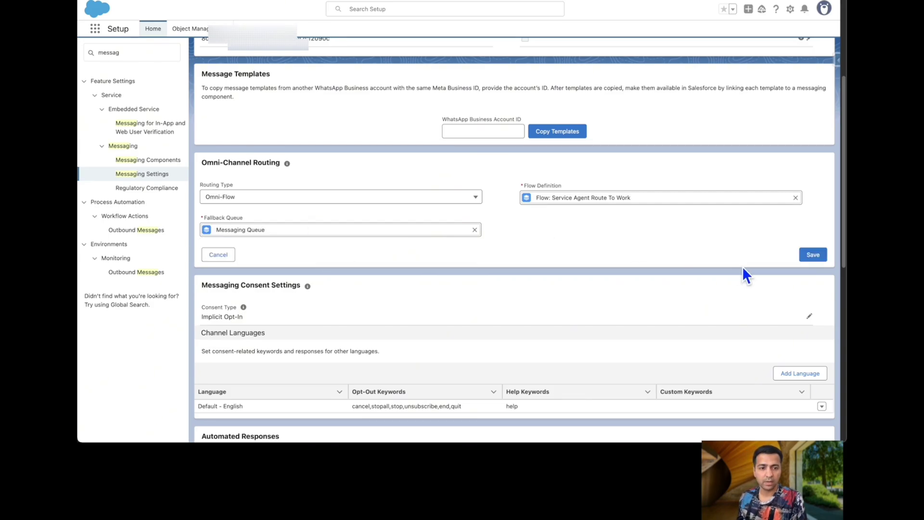
click(813, 254)
scroll(784, 263, down, 3)
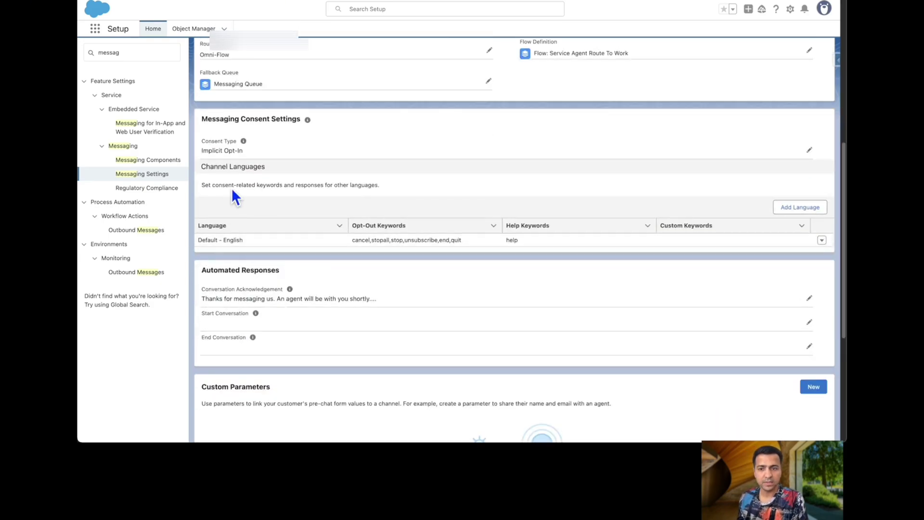
Step: Change the channel's consent type to Double Opt-In
click(809, 150)
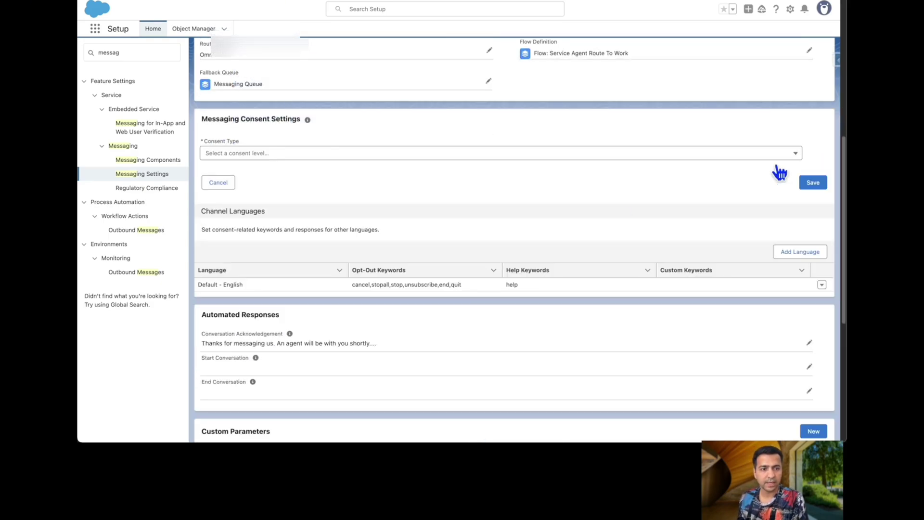
click(291, 154)
click(262, 208)
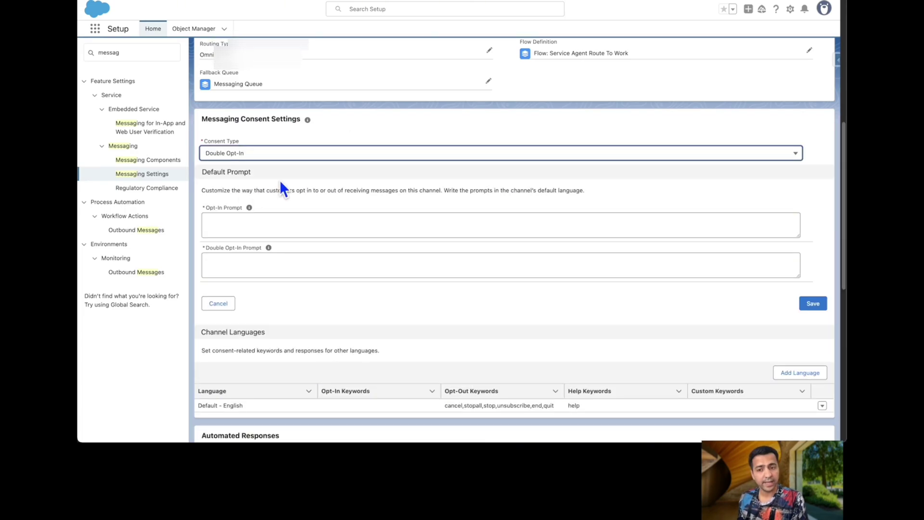
click(221, 152)
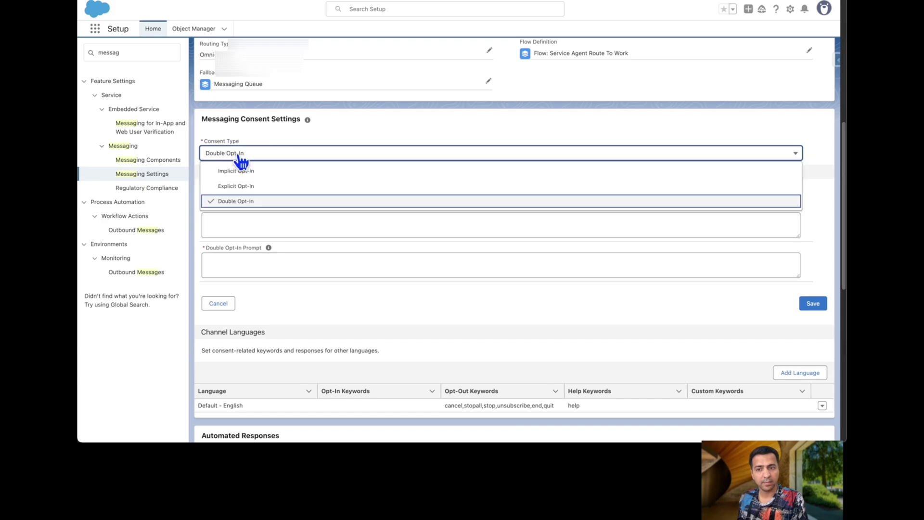
click(245, 155)
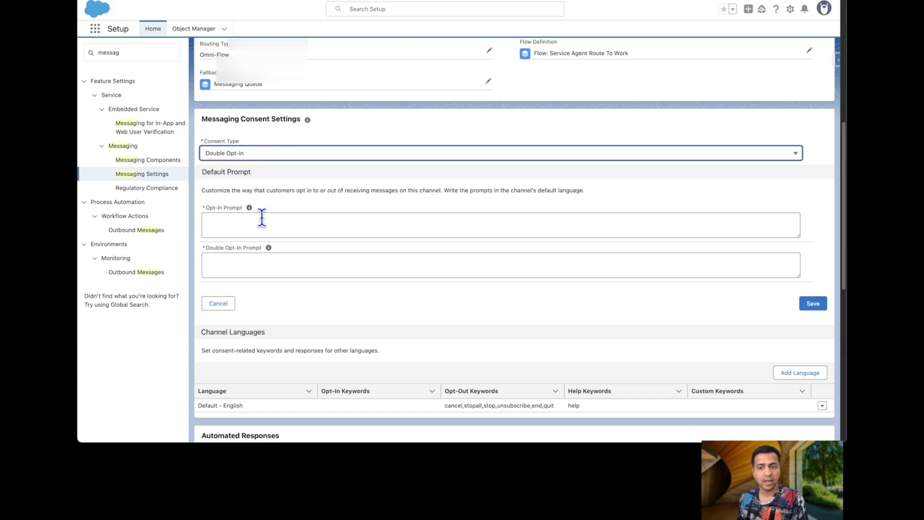
Step: Select the example opt-in prompt sentence in the Salesforce Help consent-levels article
mouse_move(269, 249)
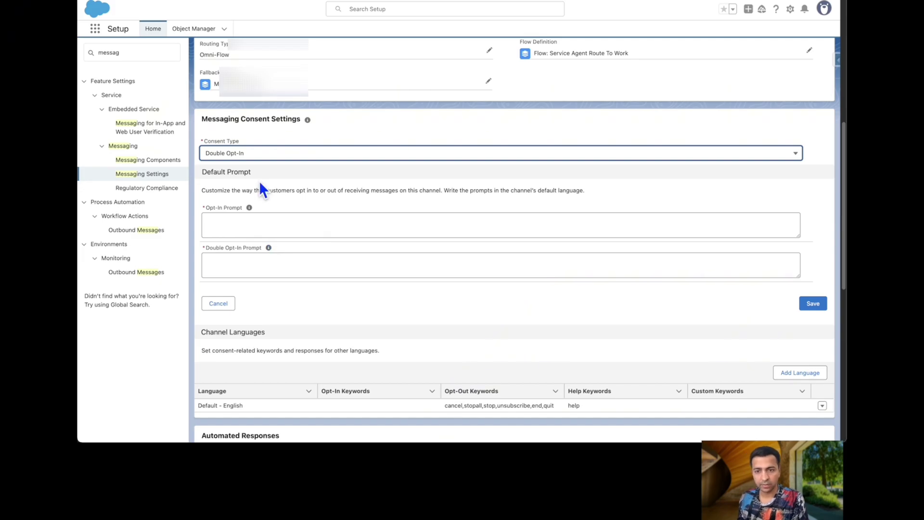
scroll(269, 210, up, 1)
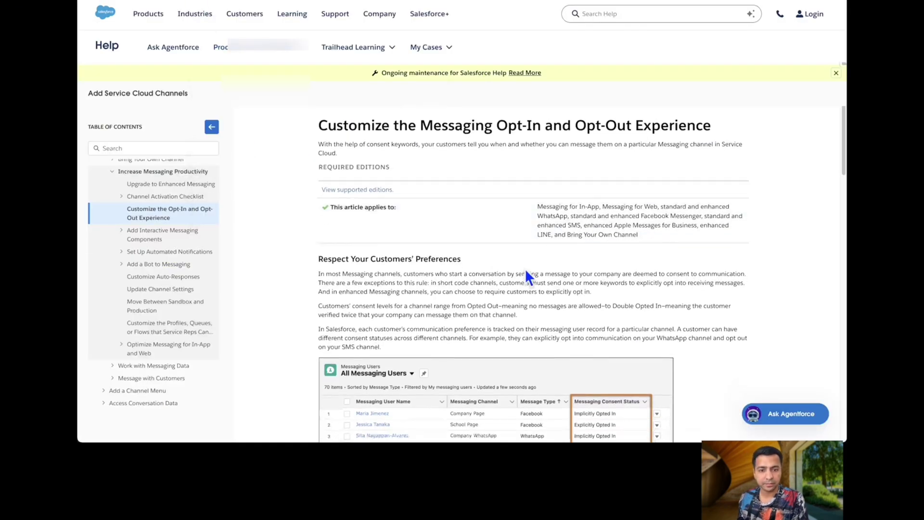
scroll(525, 269, down, 8)
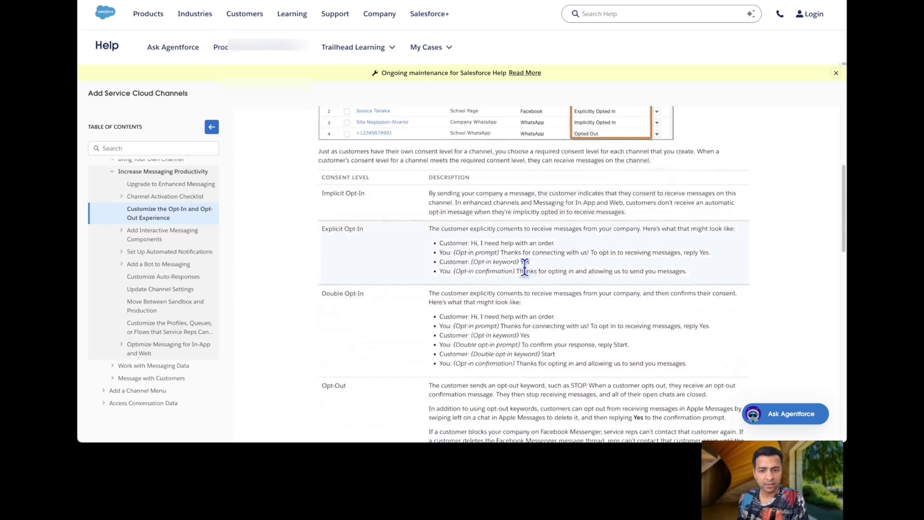
scroll(525, 275, down, 1)
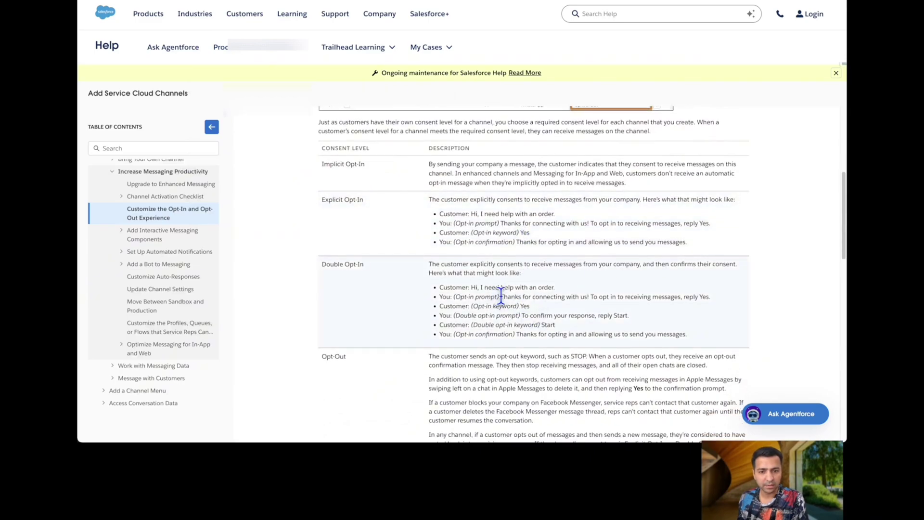
drag(500, 297, 718, 304)
key(ctrl+c)
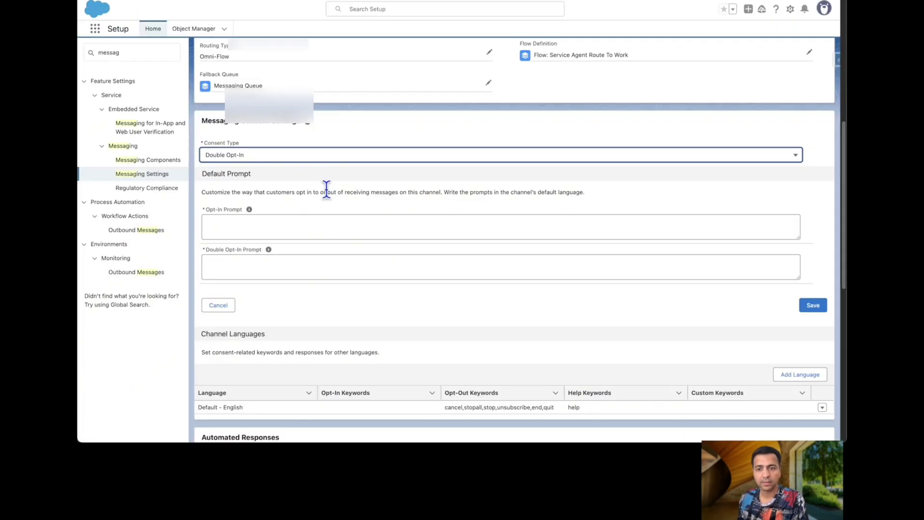
Step: Paste the Help article's example prompts into Opt-In (reply Yes) and Double Opt-In (reply Start) fields
click(258, 225)
key(ctrl+v)
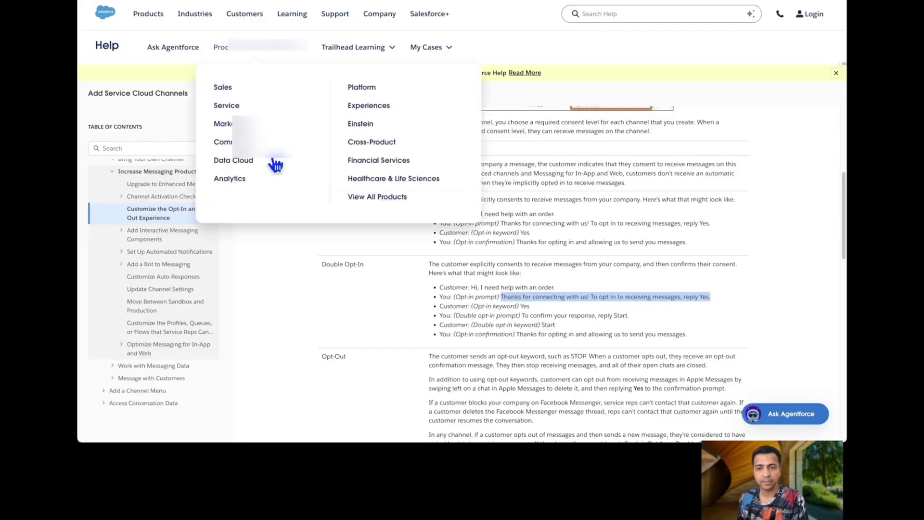
scroll(525, 287, down, 1)
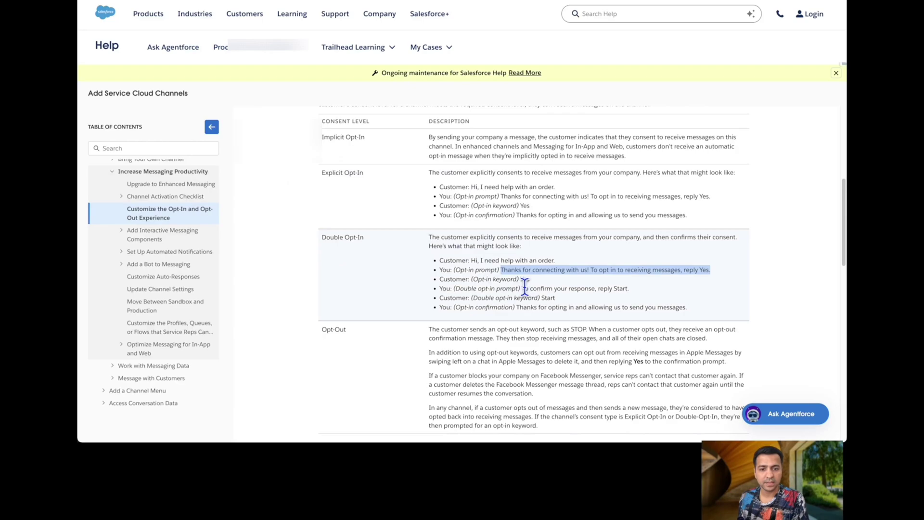
drag(525, 287, 611, 288)
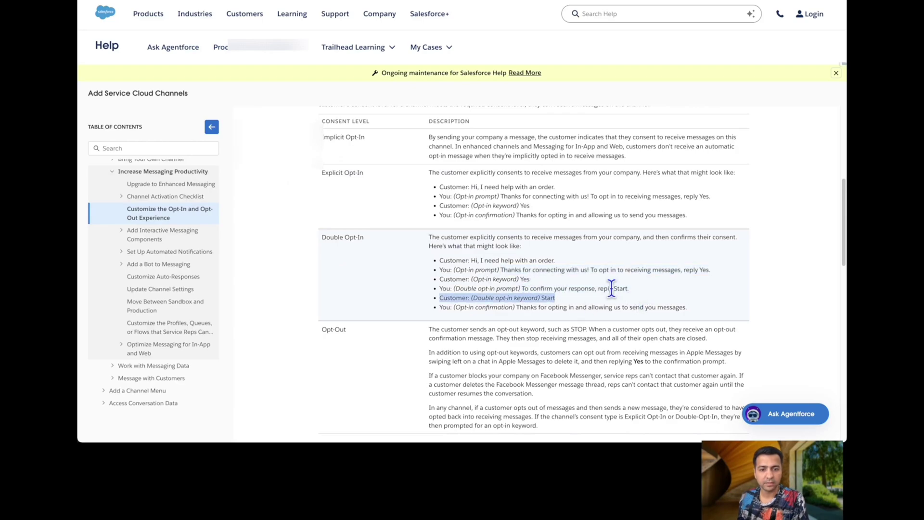
drag(522, 288, 639, 295)
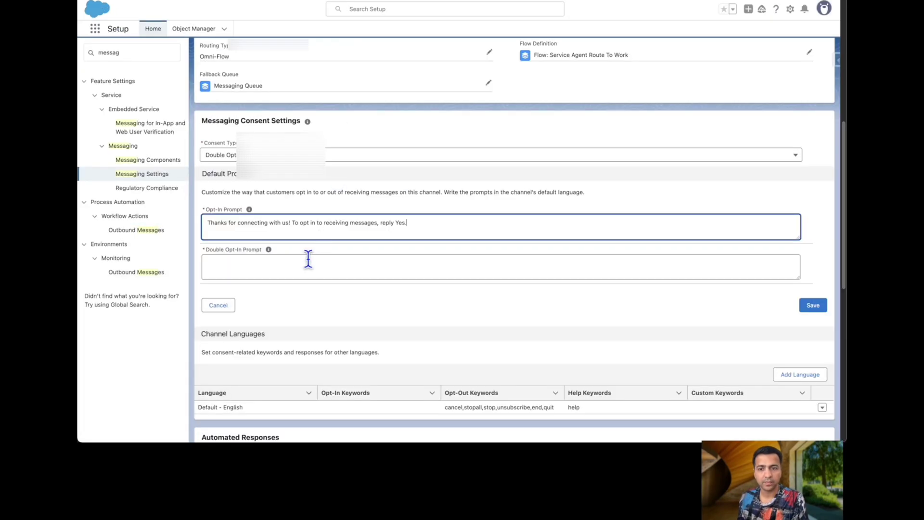
click(307, 267)
text(To confirm your response, reply Start.)
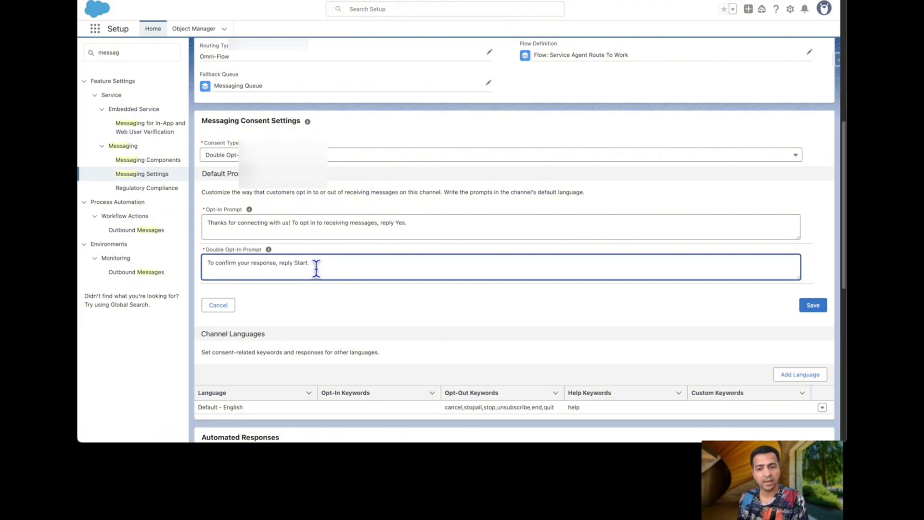
Step: Save Double Opt-In consent and replace the English double opt-in keyword confirm with start
click(811, 308)
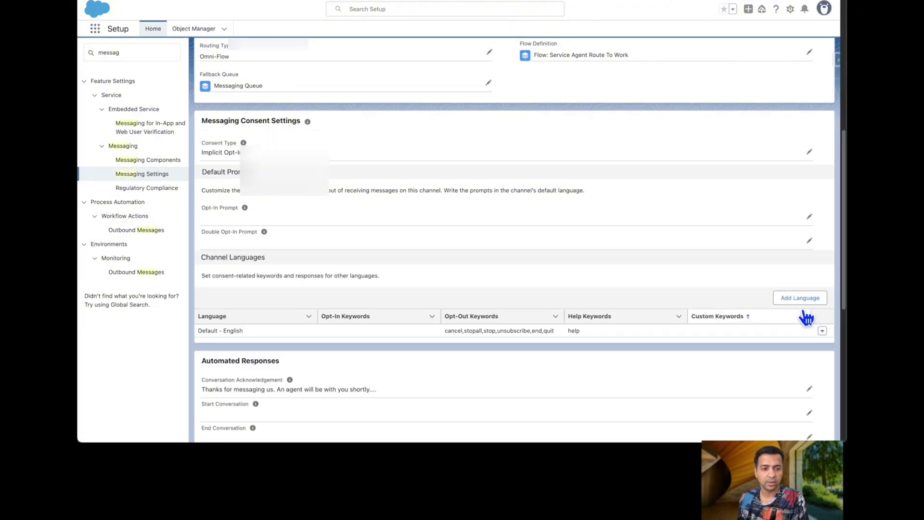
scroll(461, 261, down, 1)
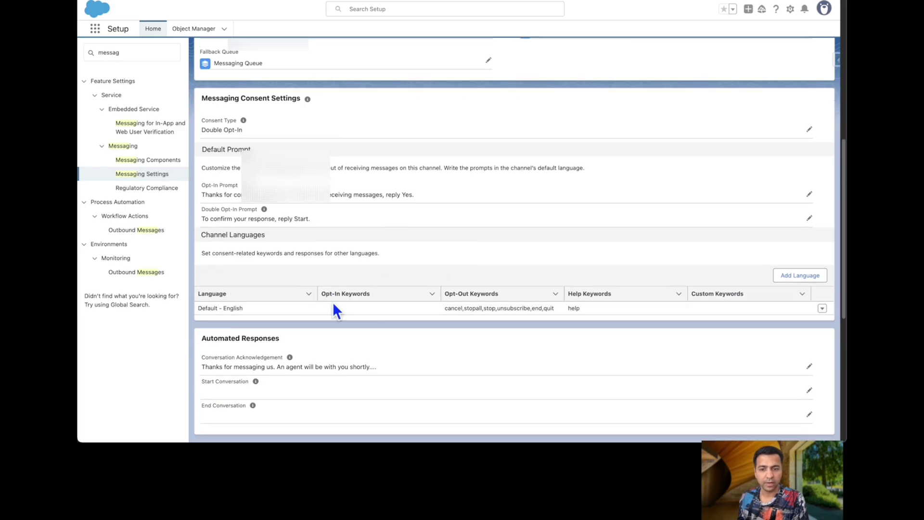
click(822, 309)
click(810, 314)
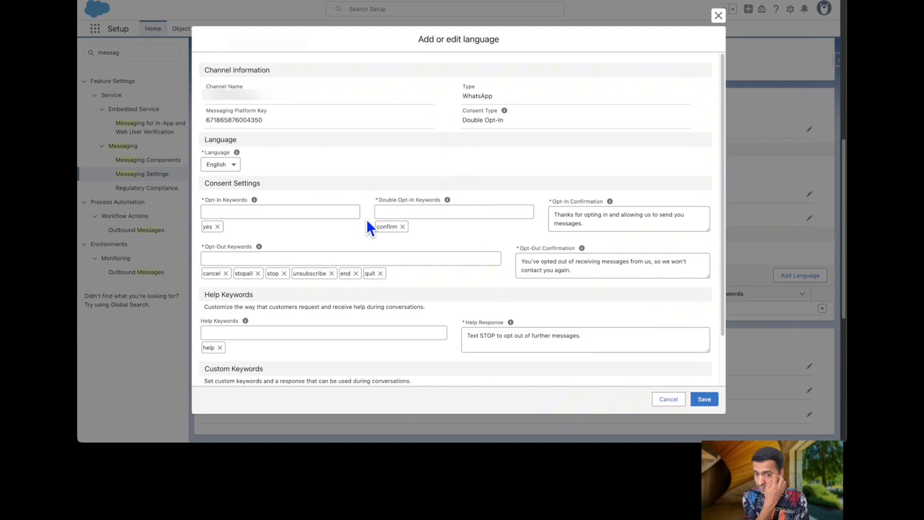
click(403, 225)
text(start)
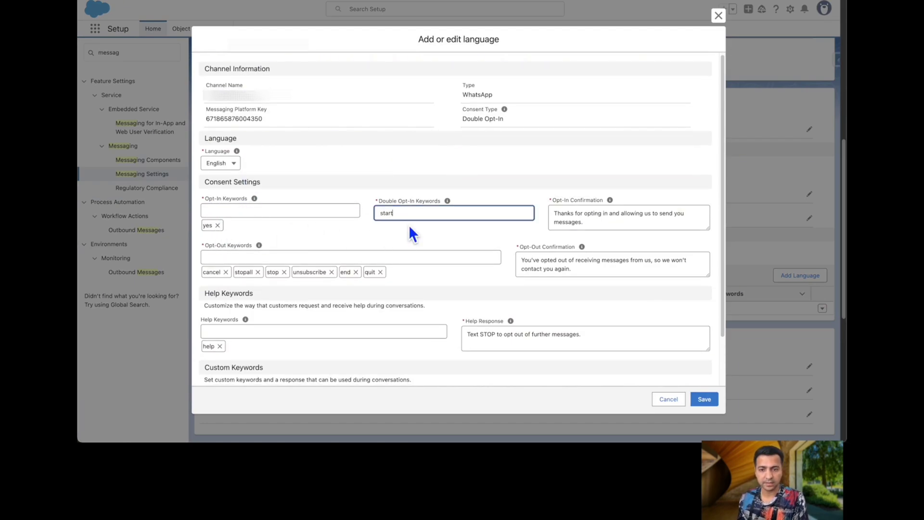
key(Return)
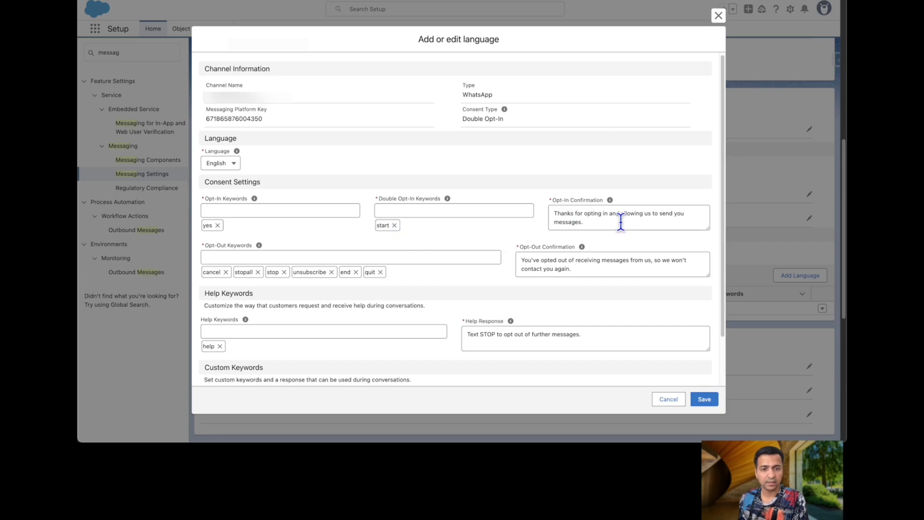
drag(619, 220, 531, 206)
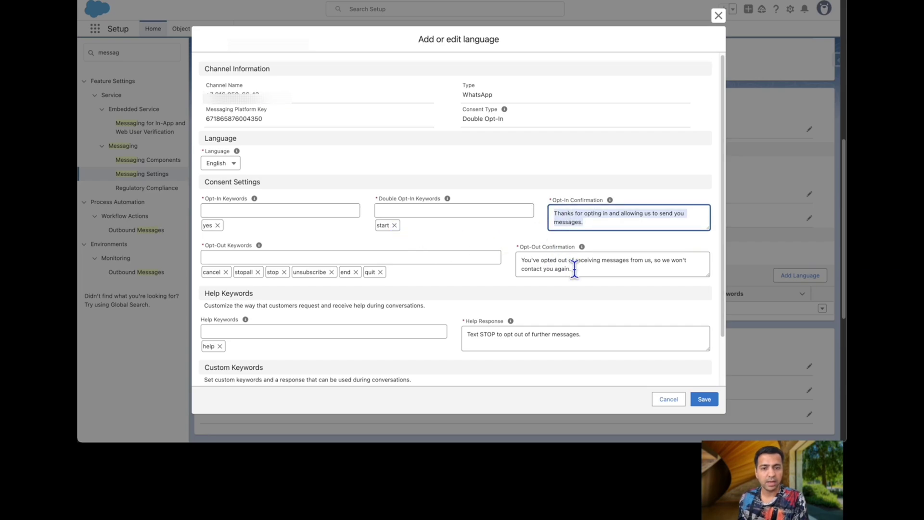
drag(573, 270, 518, 252)
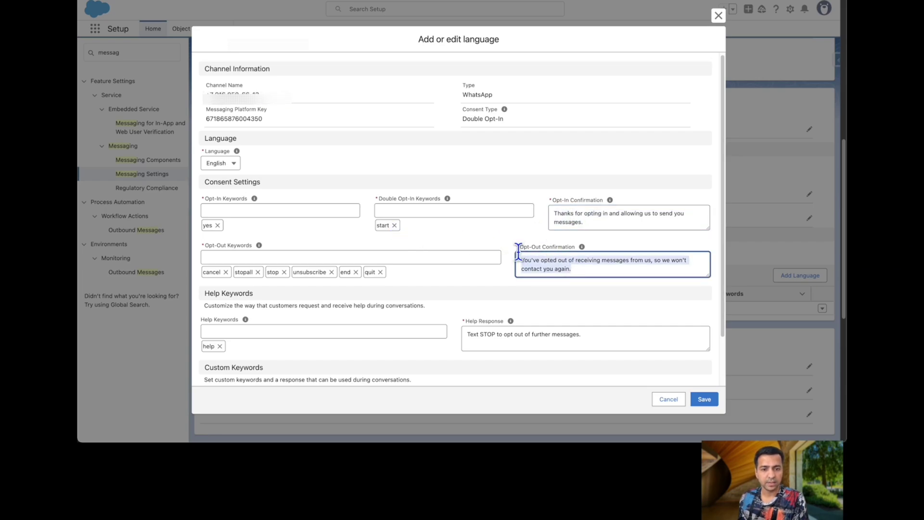
click(703, 400)
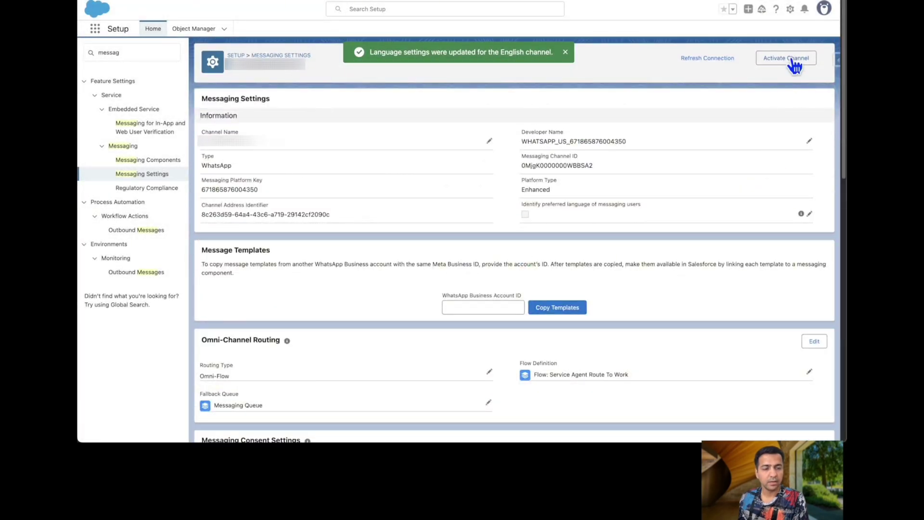
Step: Activate the WhatsApp messaging channel, then switch to the Agentforce checklist slide
click(791, 60)
click(619, 252)
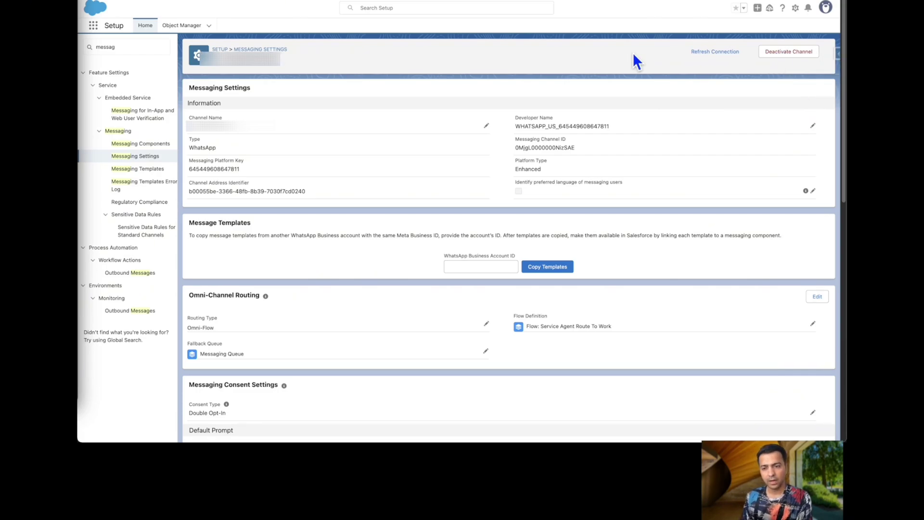
key(ctrl+Right)
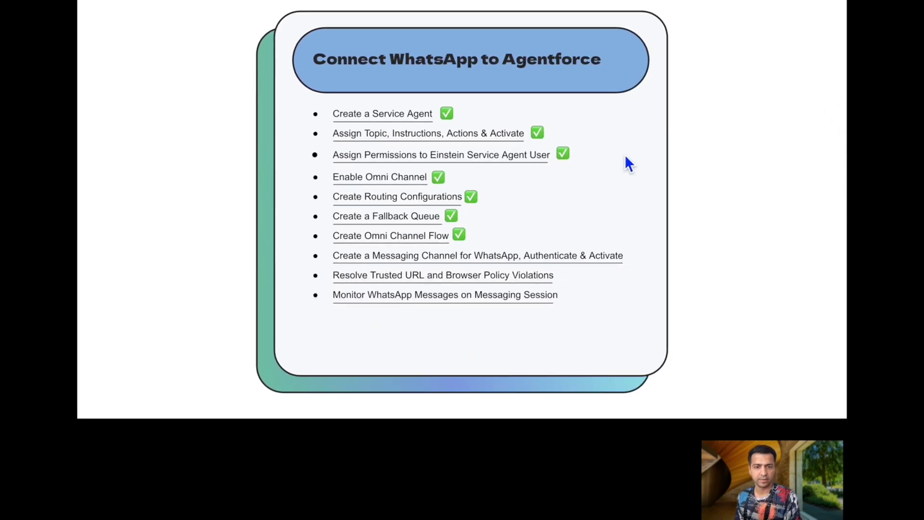
Step: Advance the checklist slide to tick the messaging channel and trusted URL steps
key(Right)
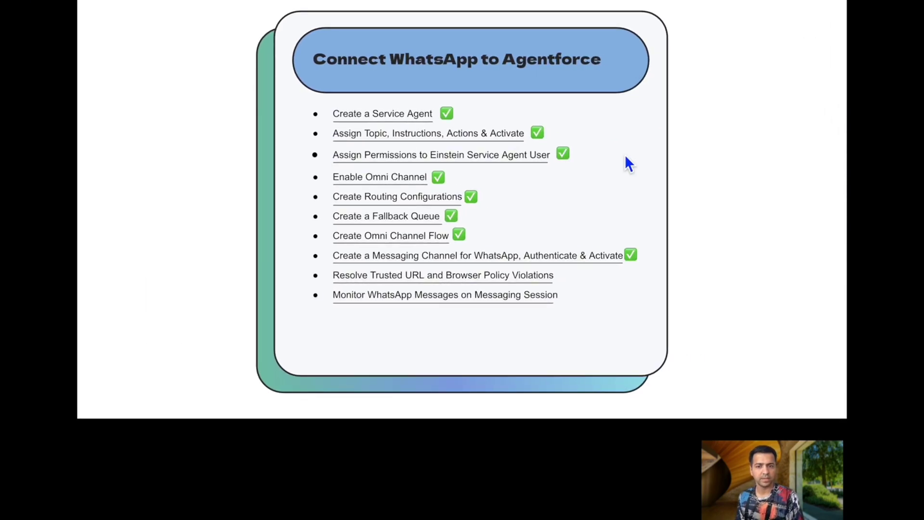
key(Right)
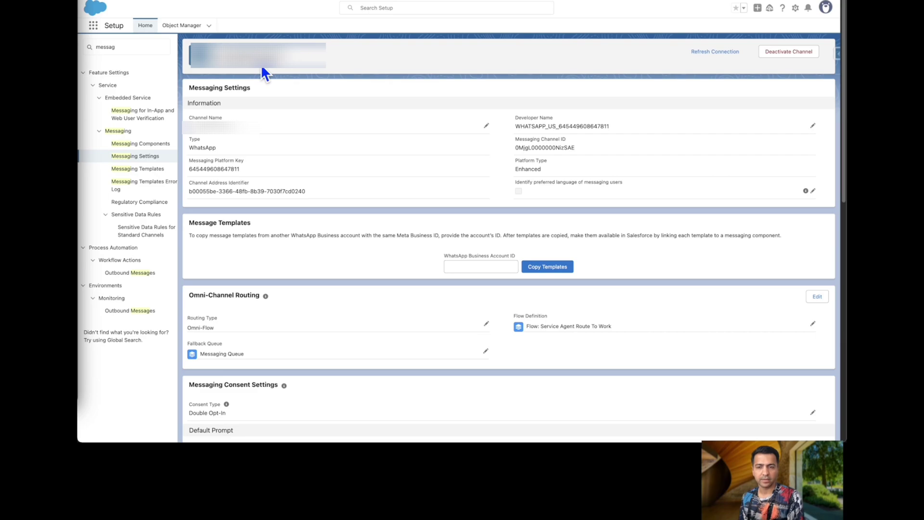
Step: Open Messaging Sessions by searching 'messa' in the App Launcher
click(95, 30)
text(messa)
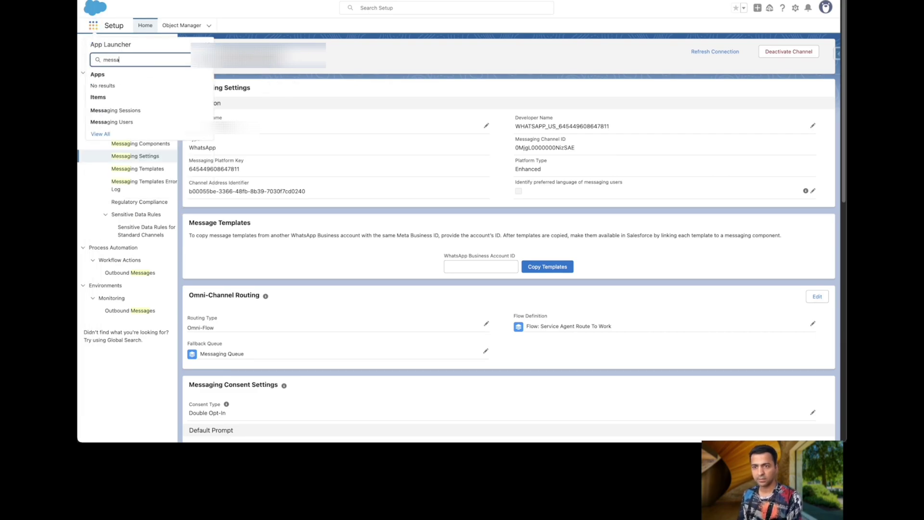
click(124, 111)
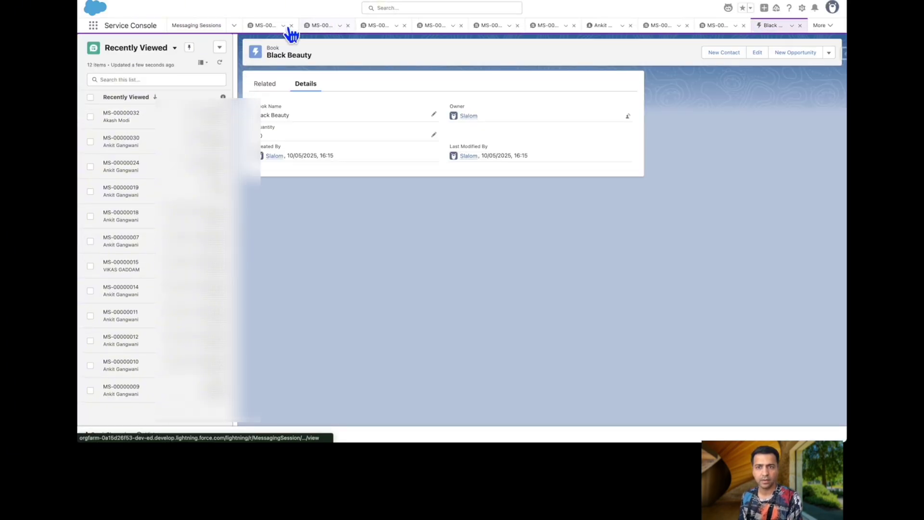
Step: Close all eight open workspace tabs, then show and refresh the Messaging Sessions list
click(292, 25)
click(292, 25)
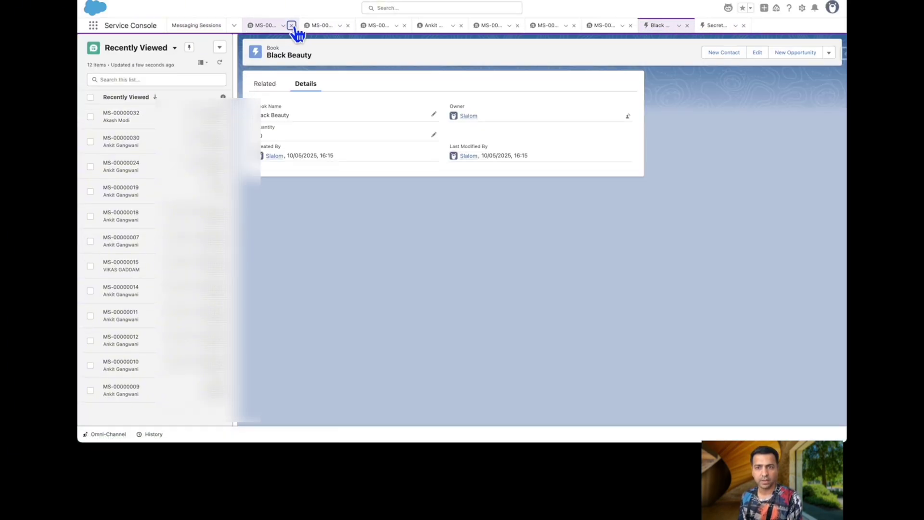
click(292, 26)
click(292, 25)
click(291, 26)
click(292, 26)
click(292, 25)
click(291, 26)
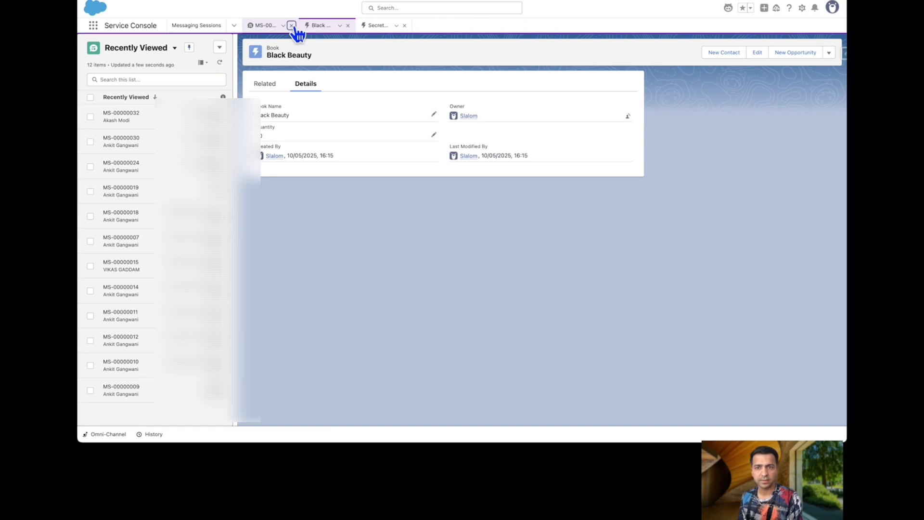
click(292, 26)
click(291, 26)
click(291, 25)
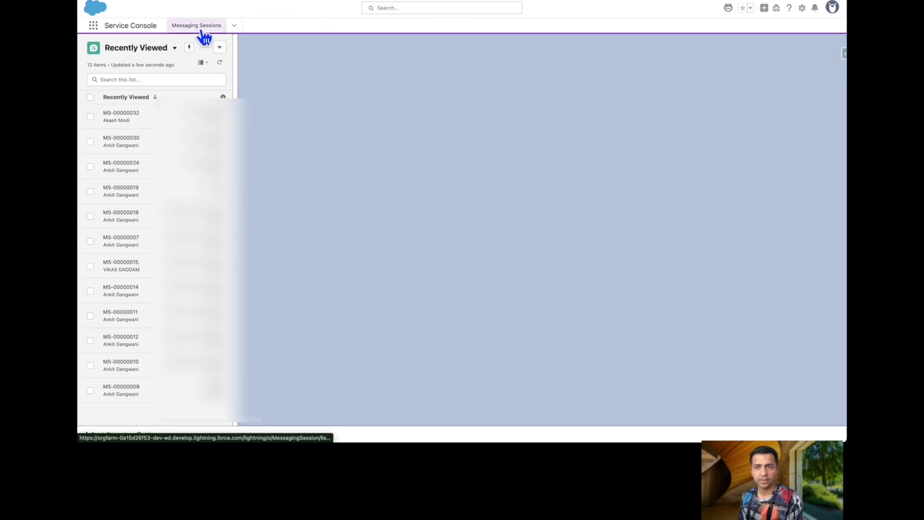
click(201, 26)
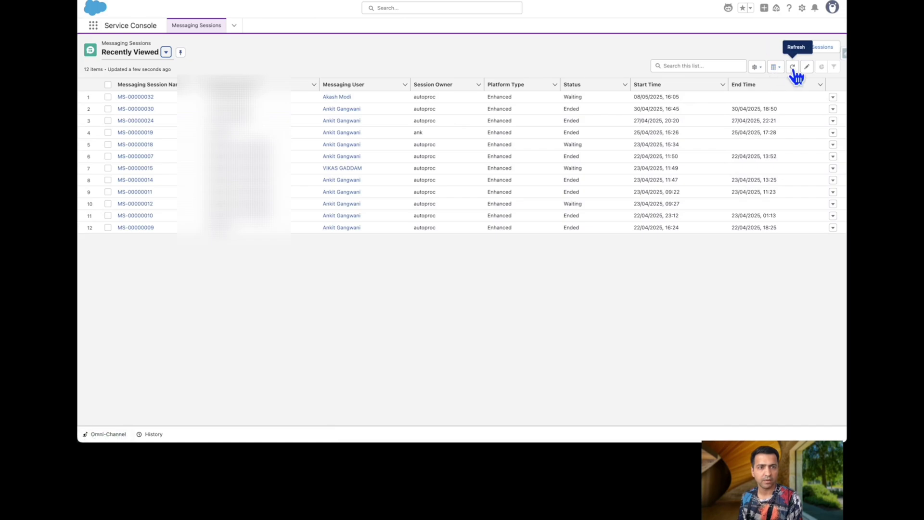
click(792, 67)
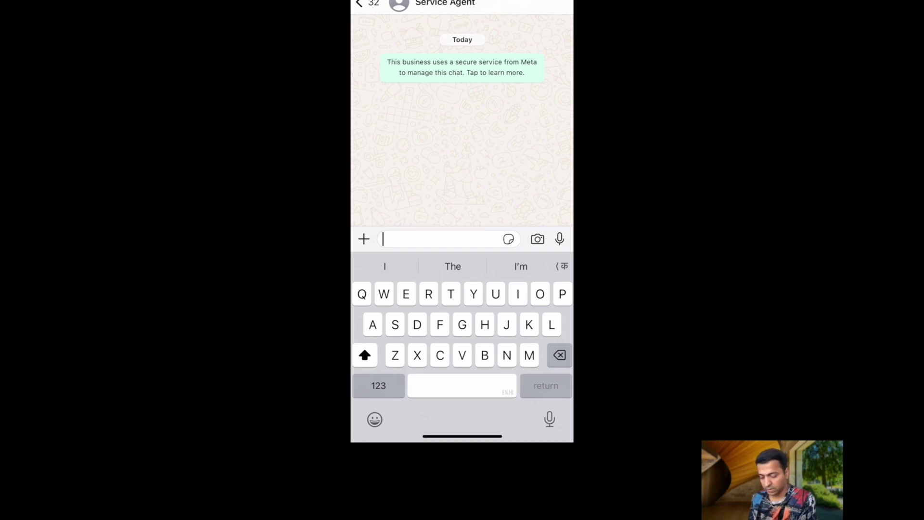
Step: Send 'Hello', then 'Yes', then 'Start' to the Service Agent to opt in
text(Hello)
key(Return)
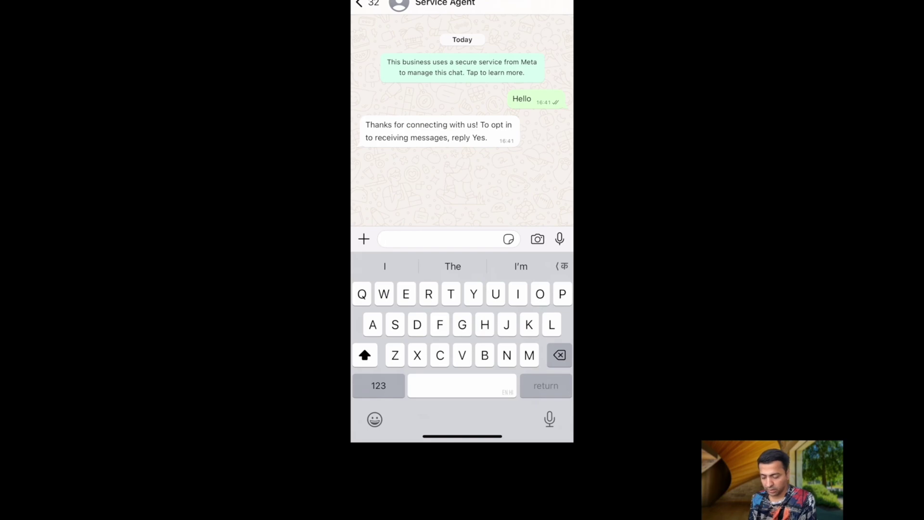
text(Yes)
click(560, 238)
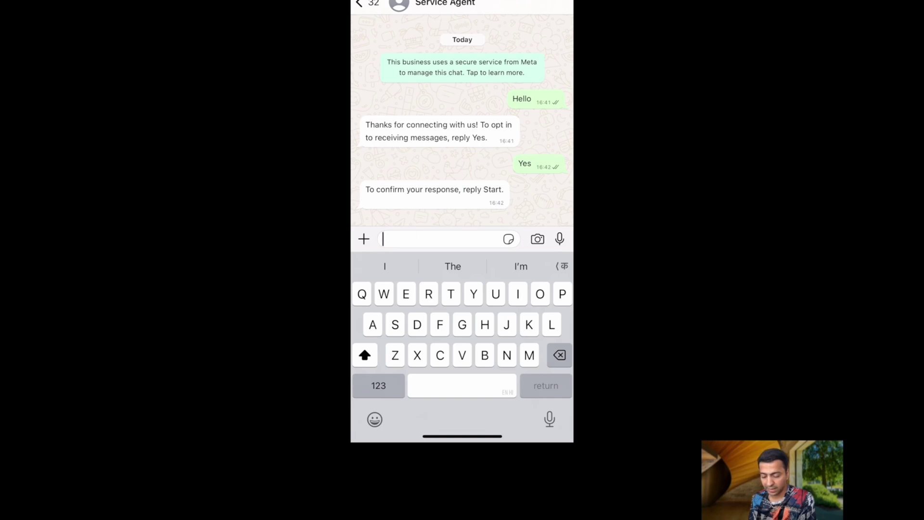
text(Start)
click(559, 239)
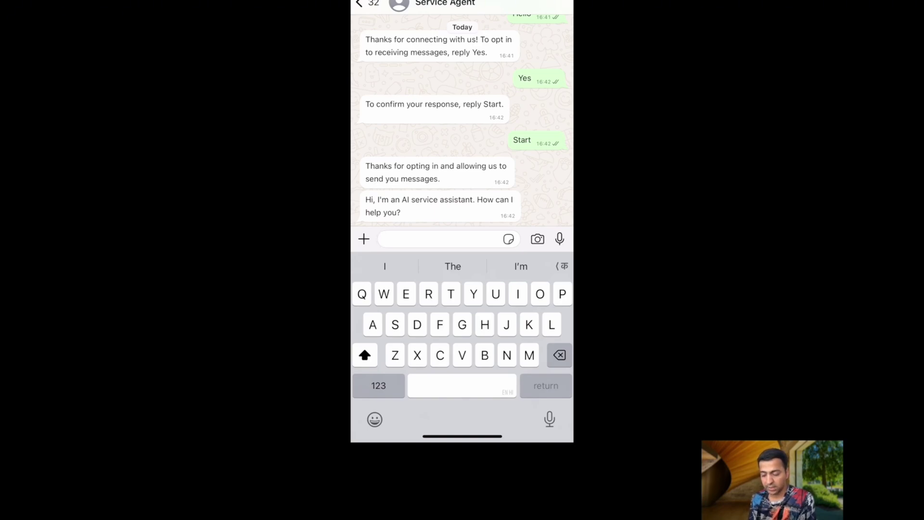
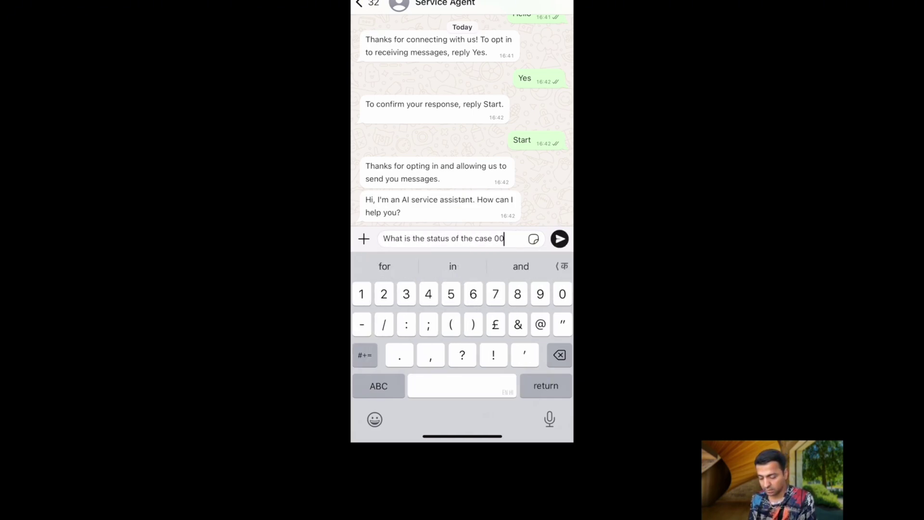
Step: Ask the agent for a specific case's status, then 'What is the quantity of book secret'
click(559, 239)
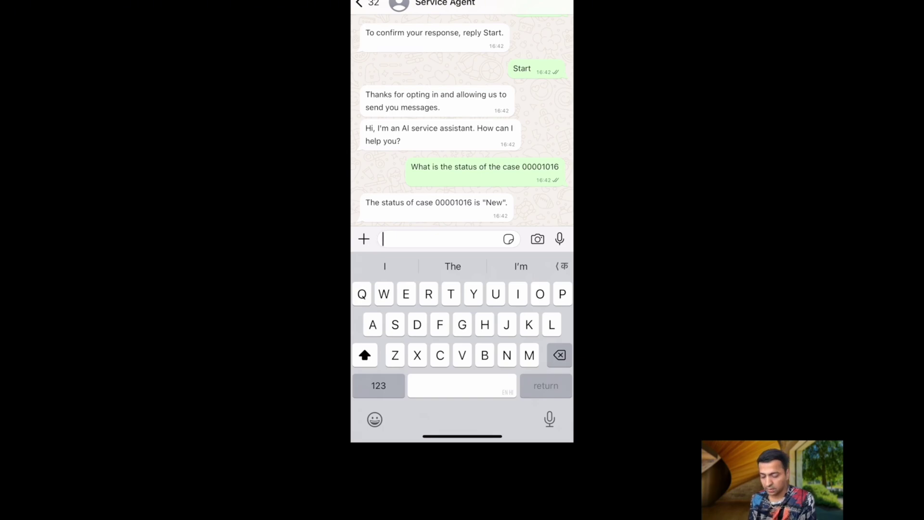
text(What is )
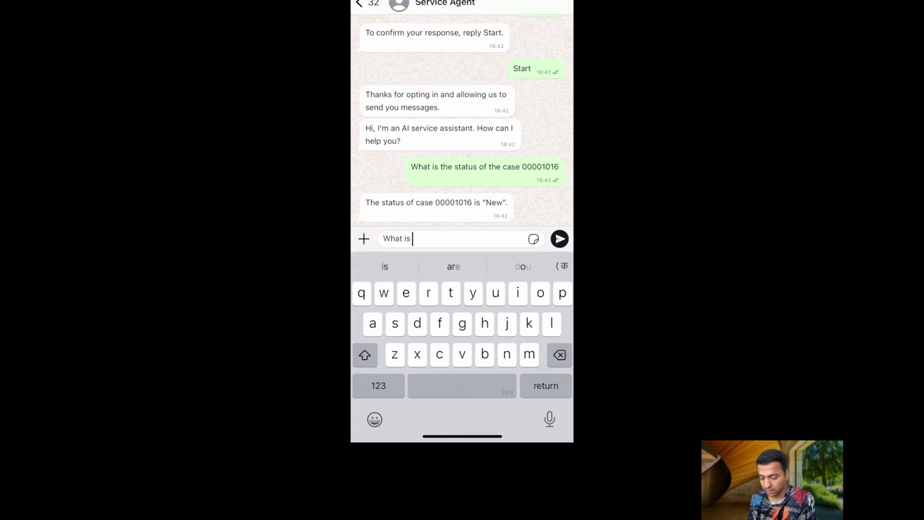
text(the quantity o)
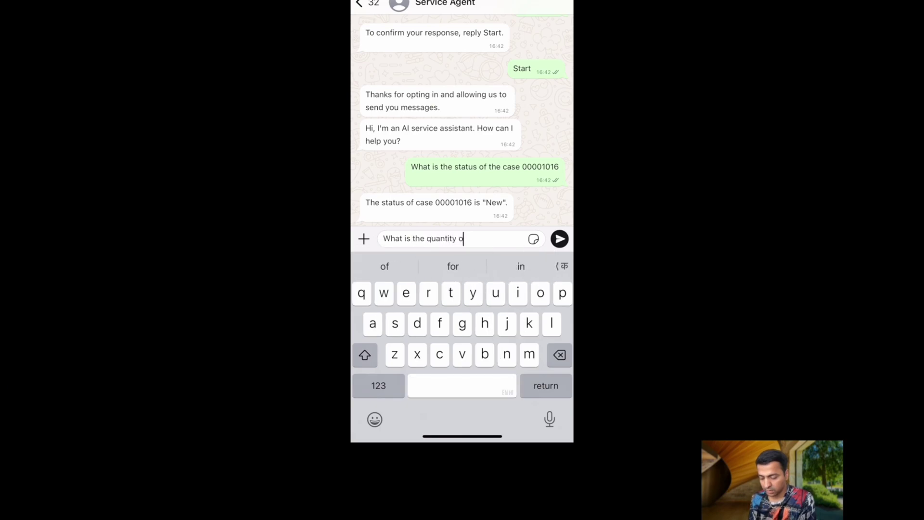
text(f book secret)
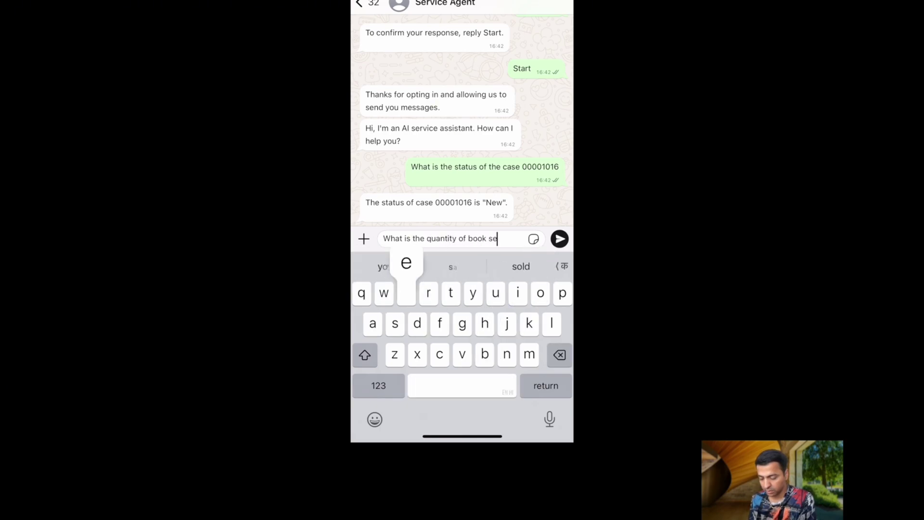
click(559, 239)
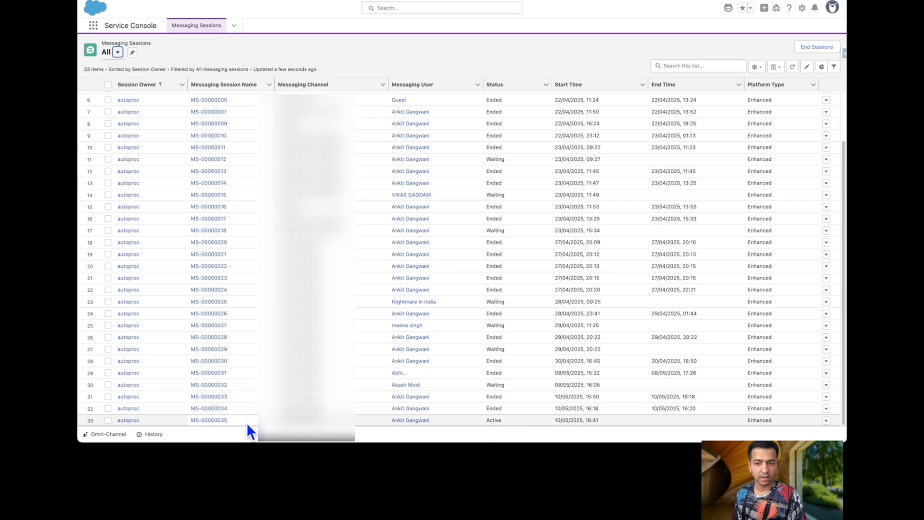
Step: Open session MS-00000035, review its conversation transcript, and select the agent-joined line
click(206, 421)
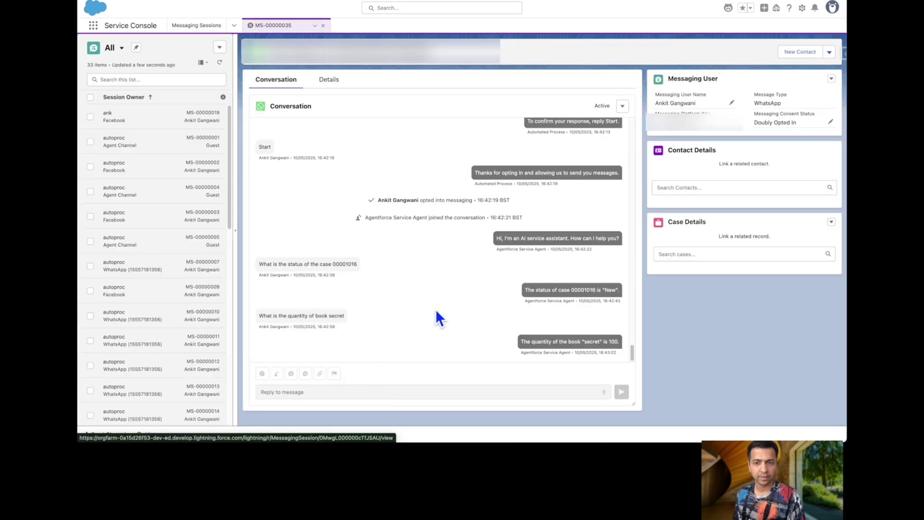
scroll(424, 298, up, 2)
scroll(424, 298, down, 10)
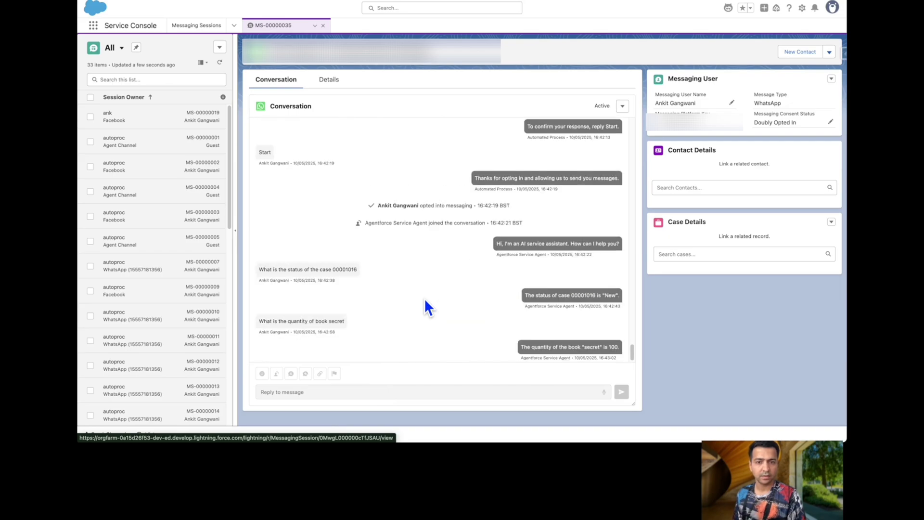
scroll(426, 301, up, 4)
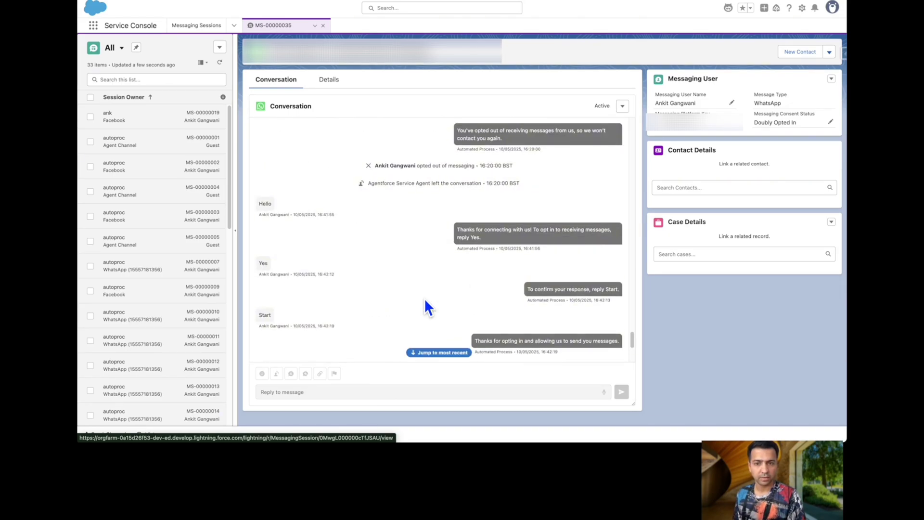
scroll(412, 238, down, 2)
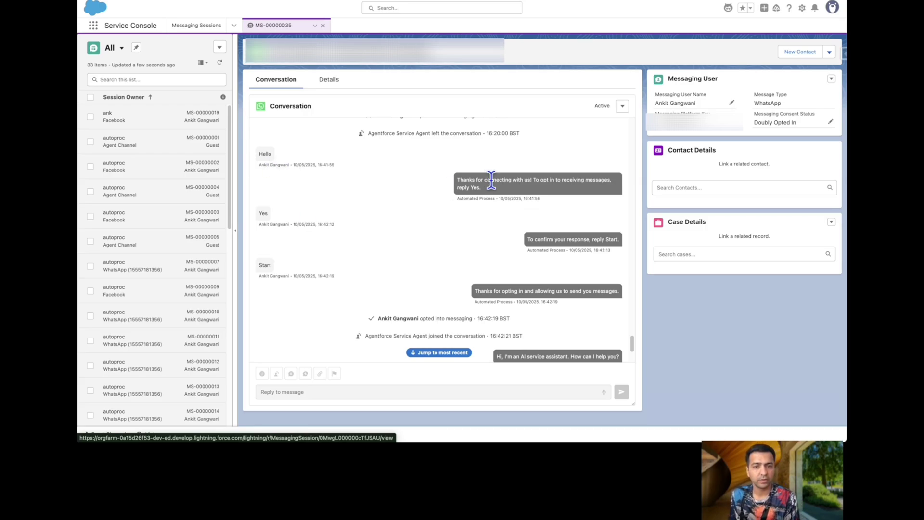
scroll(491, 181, down, 1)
scroll(288, 206, down, 3)
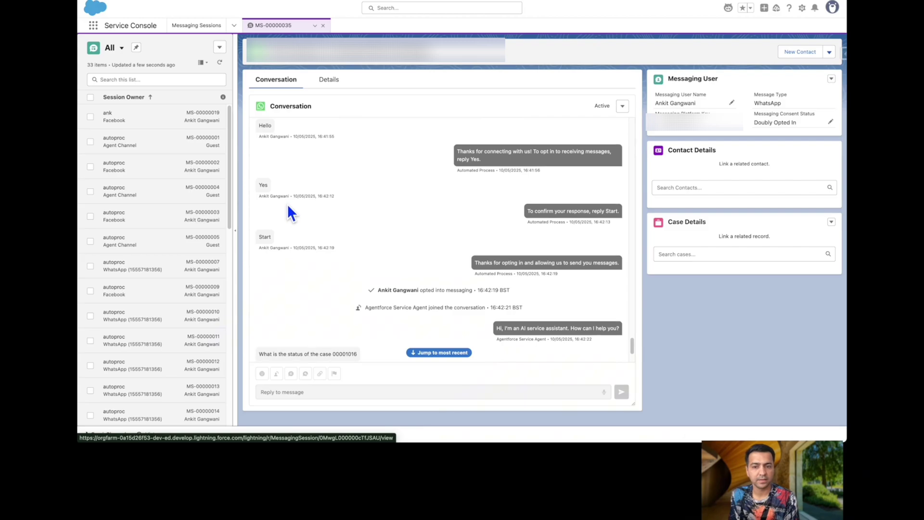
drag(365, 228, 475, 231)
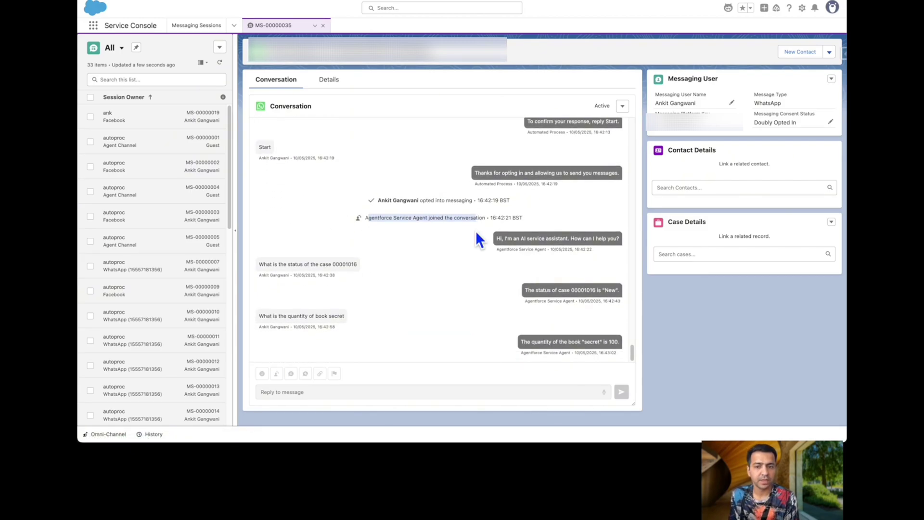